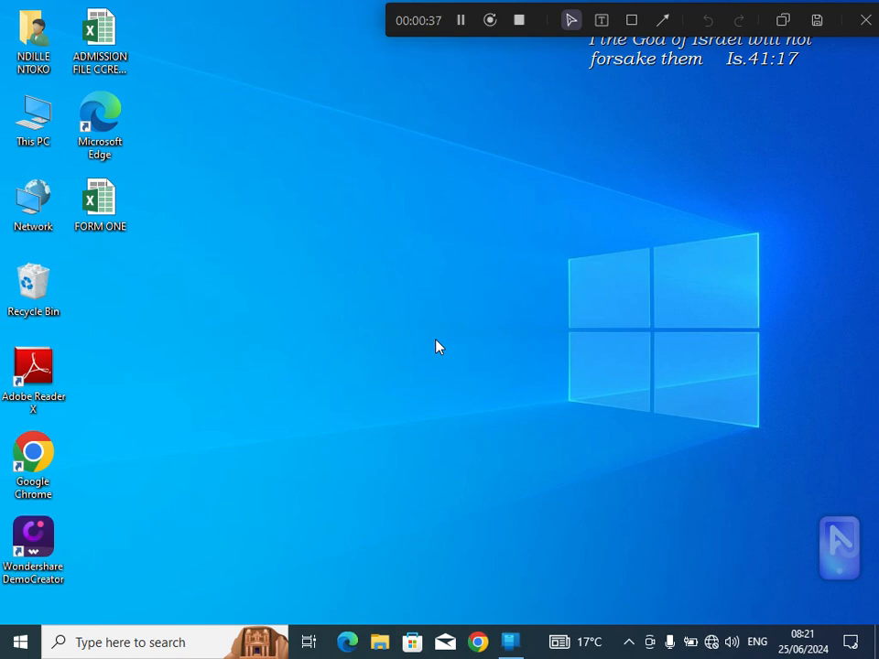
Step: Find the Microsoft Office 2013 group among the installed programs and expand it
click(17, 648)
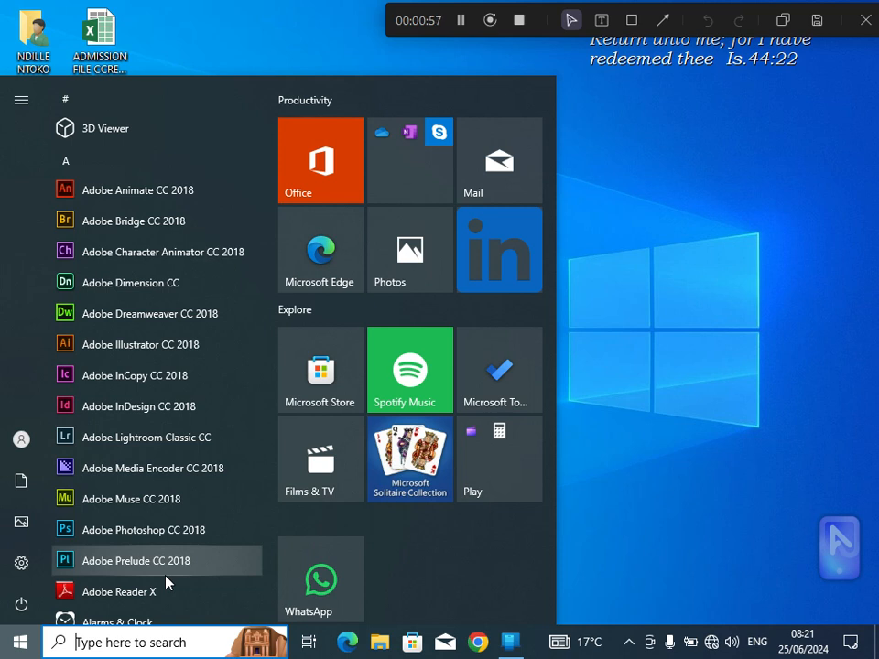
click(16, 649)
click(16, 649)
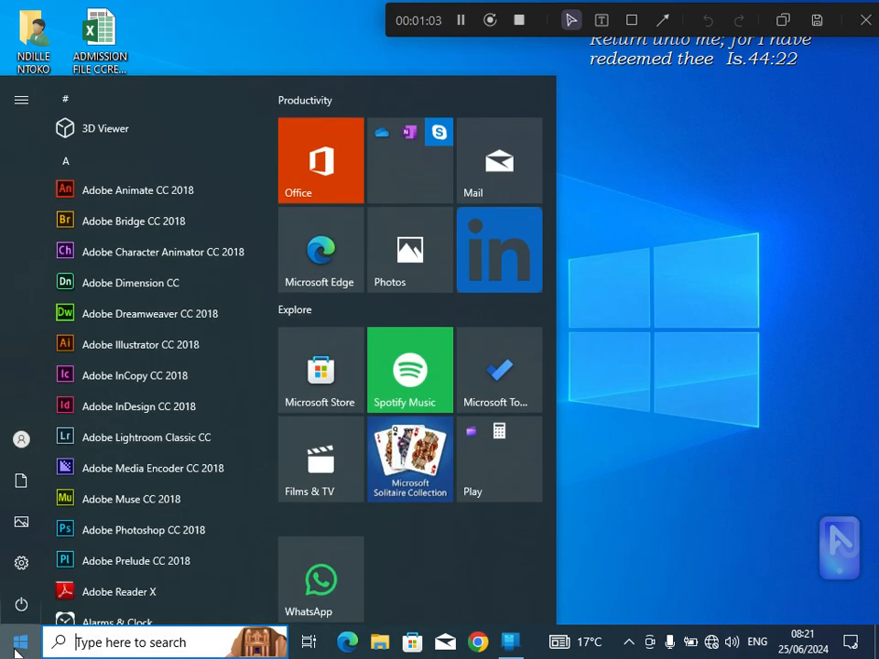
right_click(138, 617)
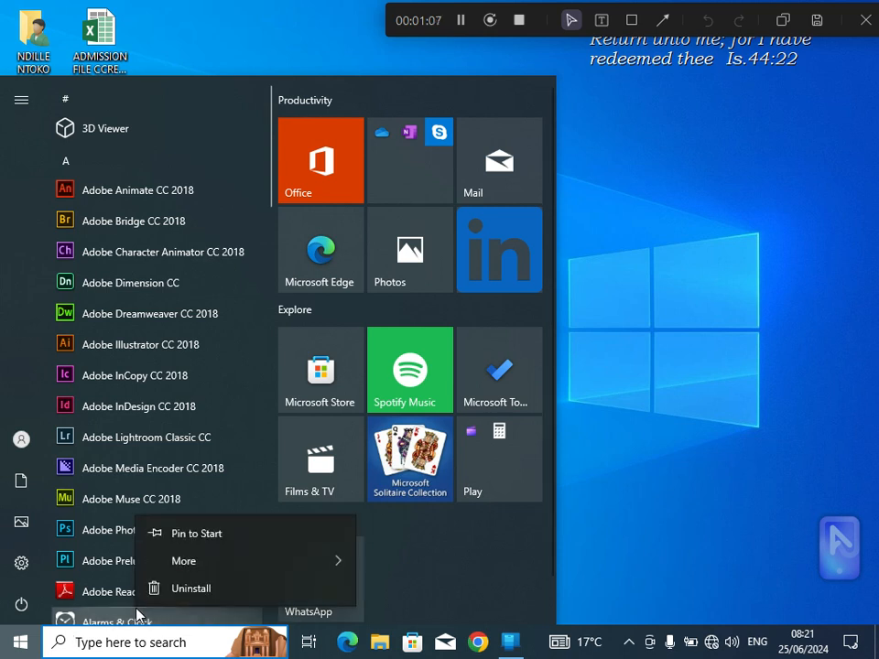
click(109, 575)
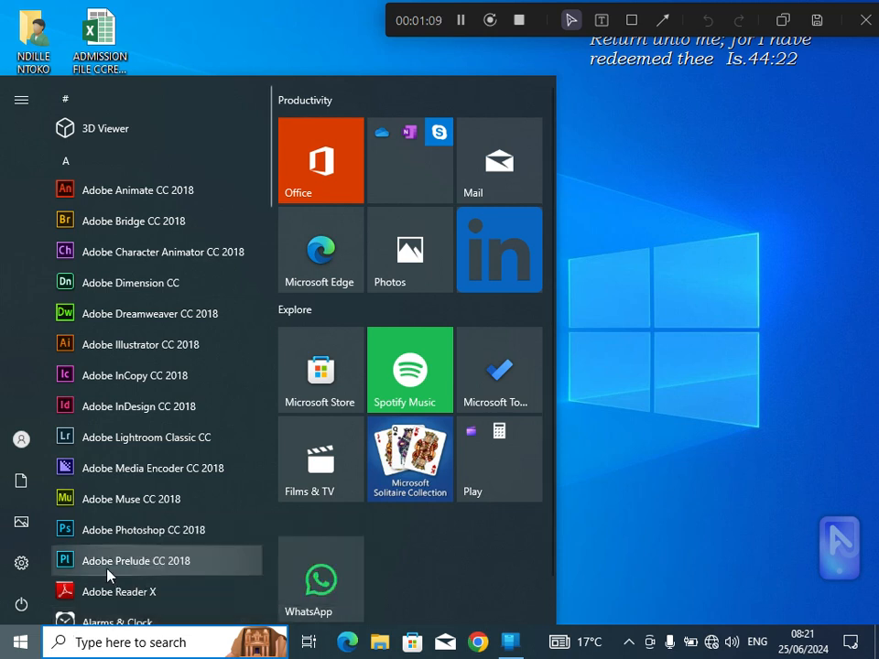
scroll(108, 575, down, 3)
scroll(108, 575, down, 10)
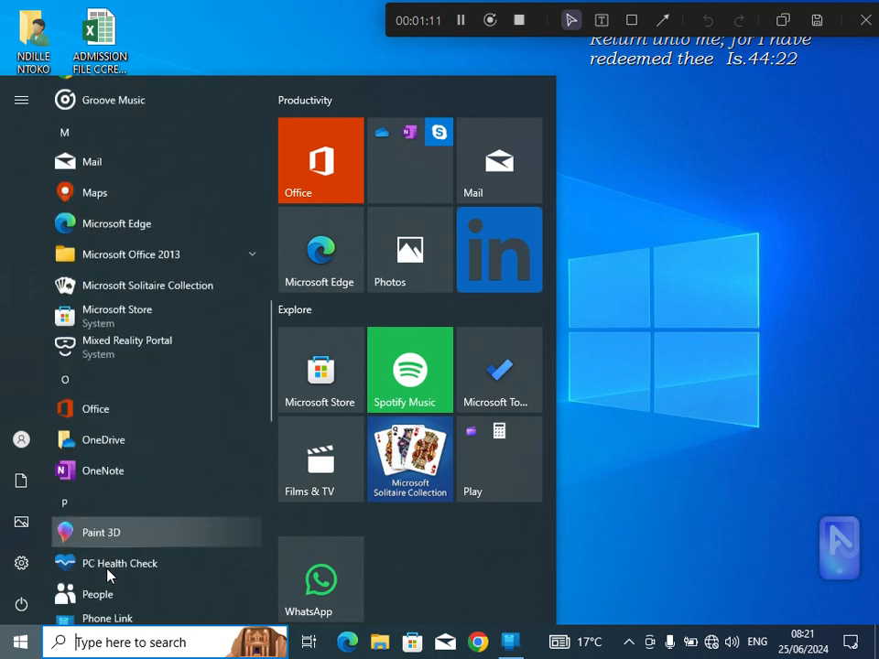
scroll(108, 574, up, 3)
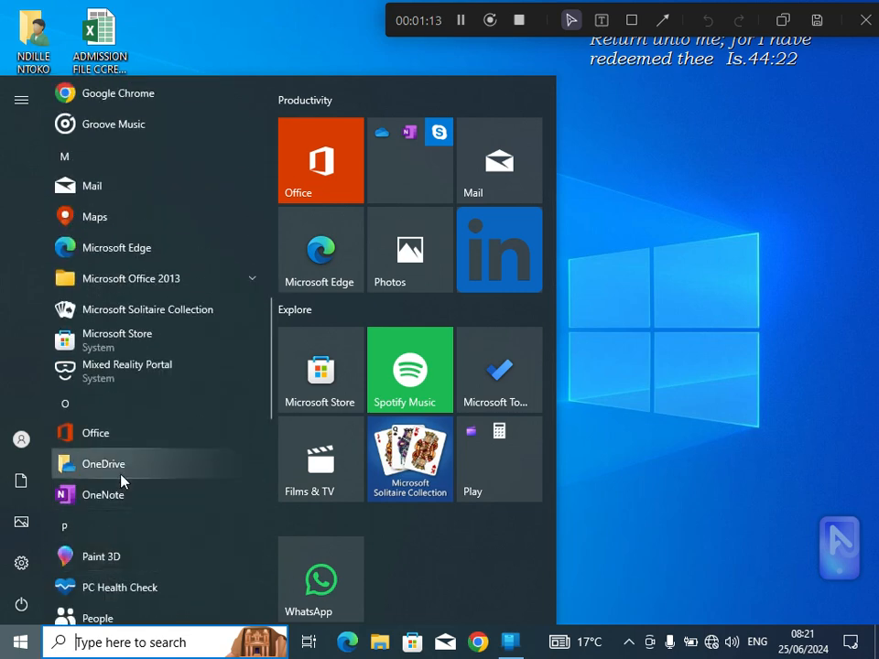
click(154, 291)
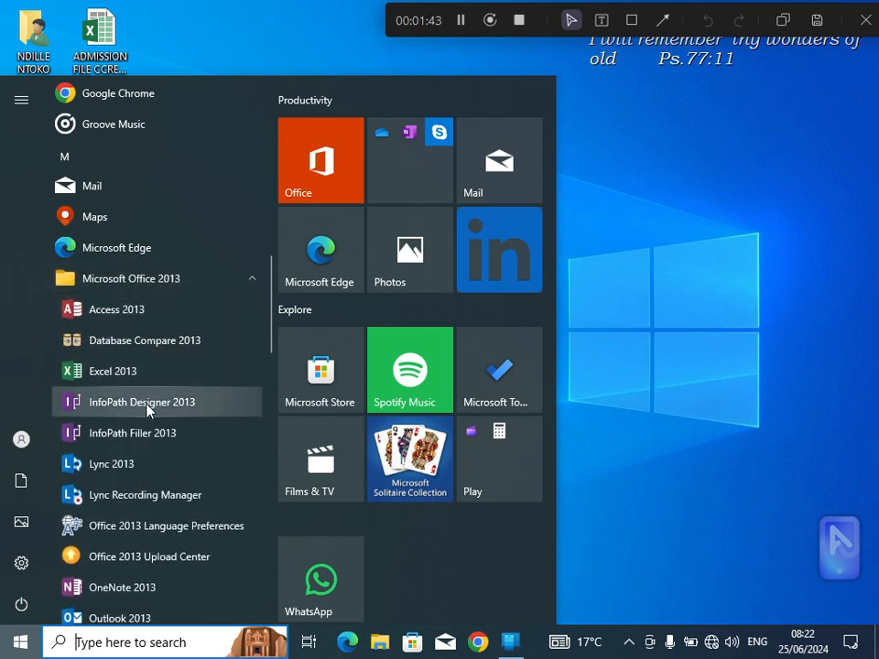
Step: Launch Word 2013 and create a blank document
scroll(147, 408, down, 1)
scroll(148, 408, down, 1)
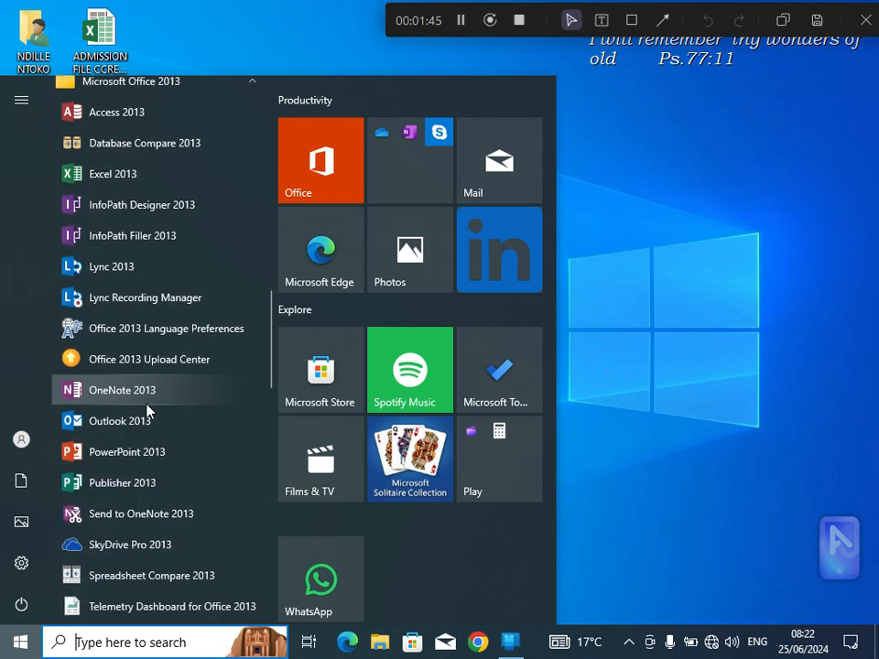
scroll(148, 410, down, 1)
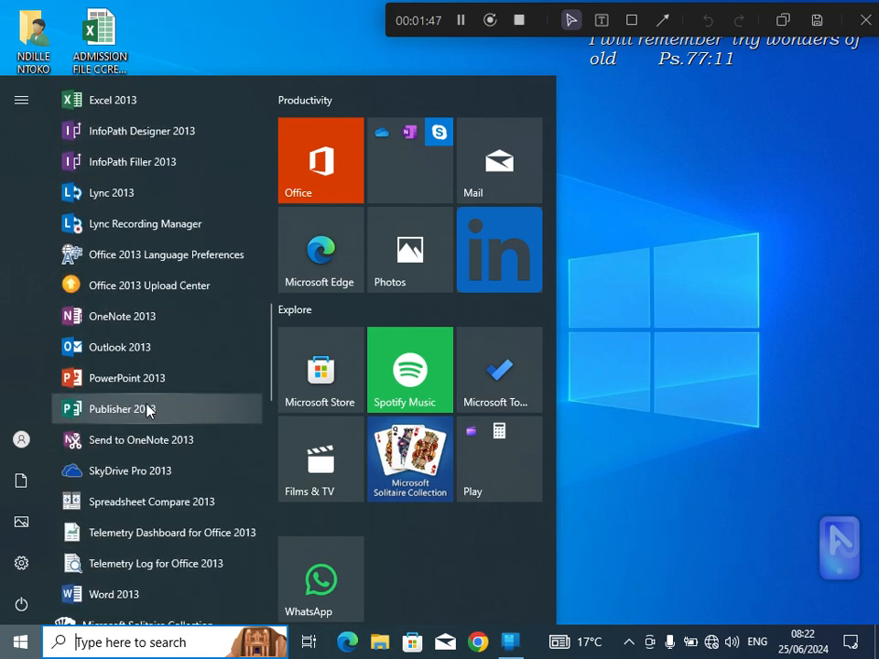
click(122, 595)
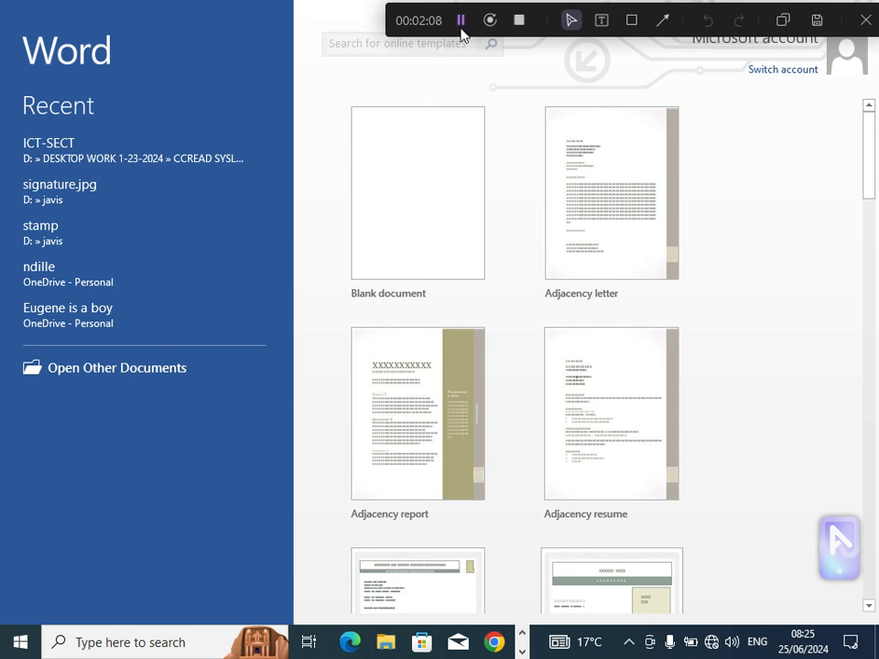
click(435, 183)
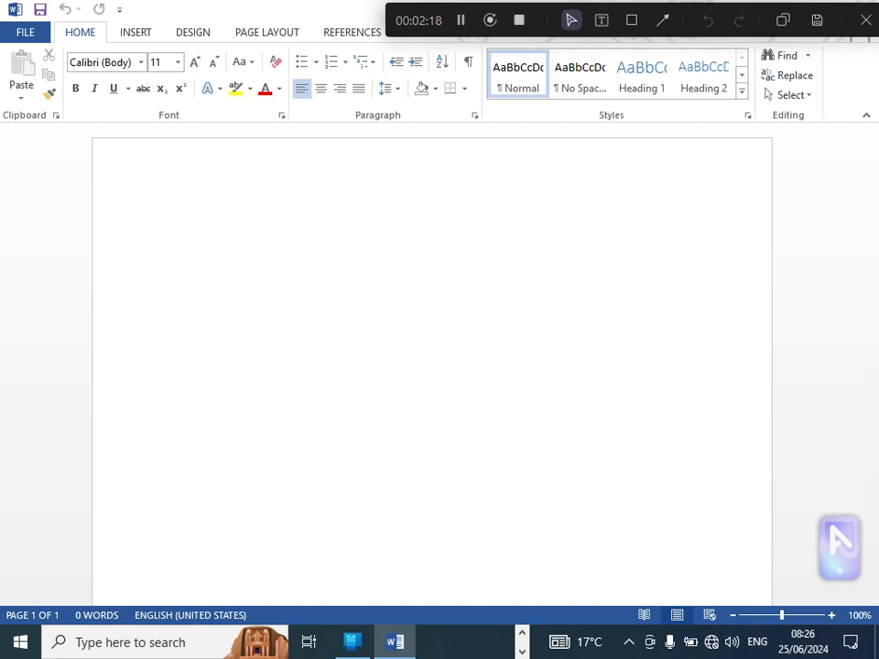
drag(687, 12, 643, 282)
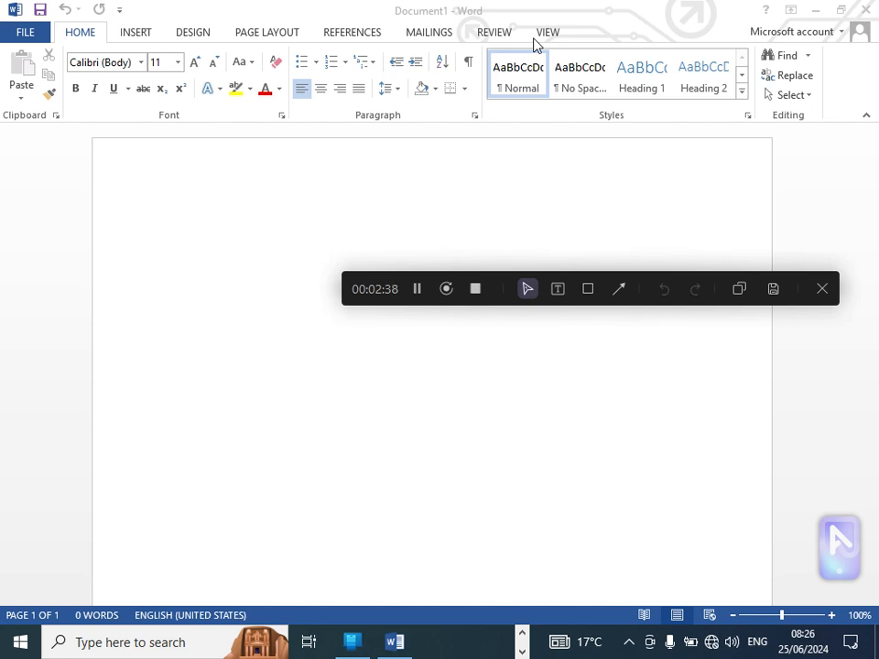
Step: Apply the Normal style and then the No Spacing style to the empty paragraph
click(88, 34)
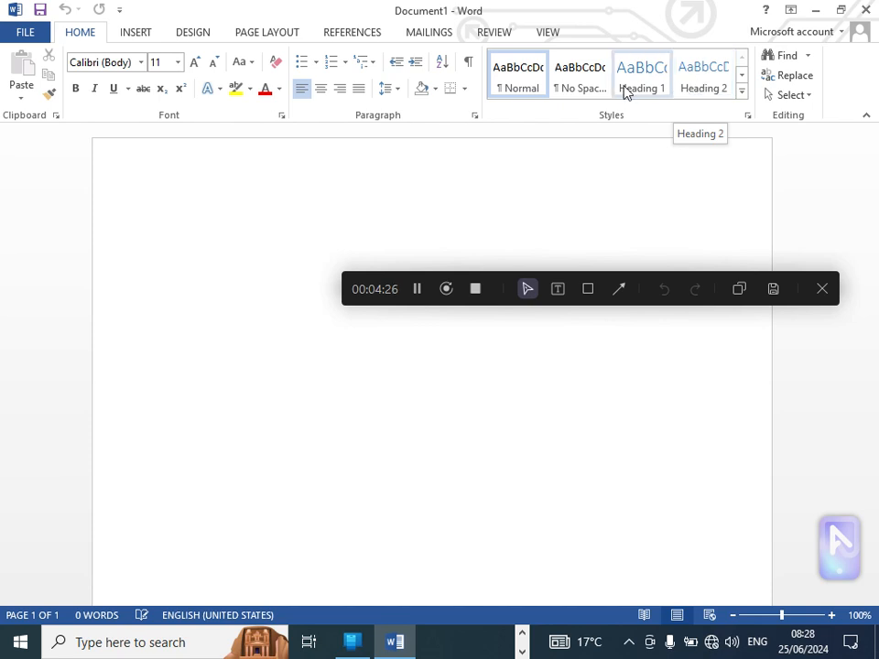
click(512, 87)
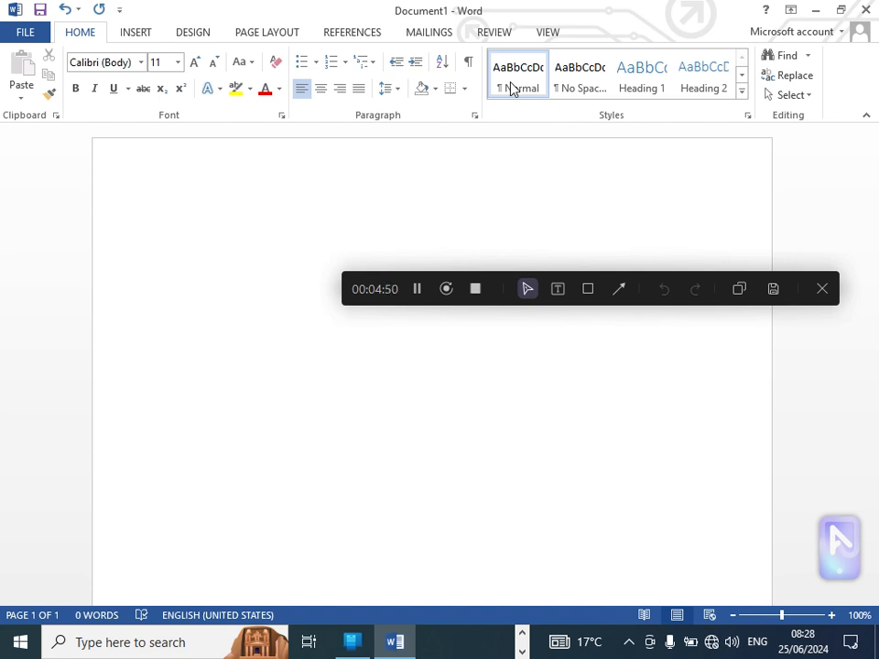
click(593, 82)
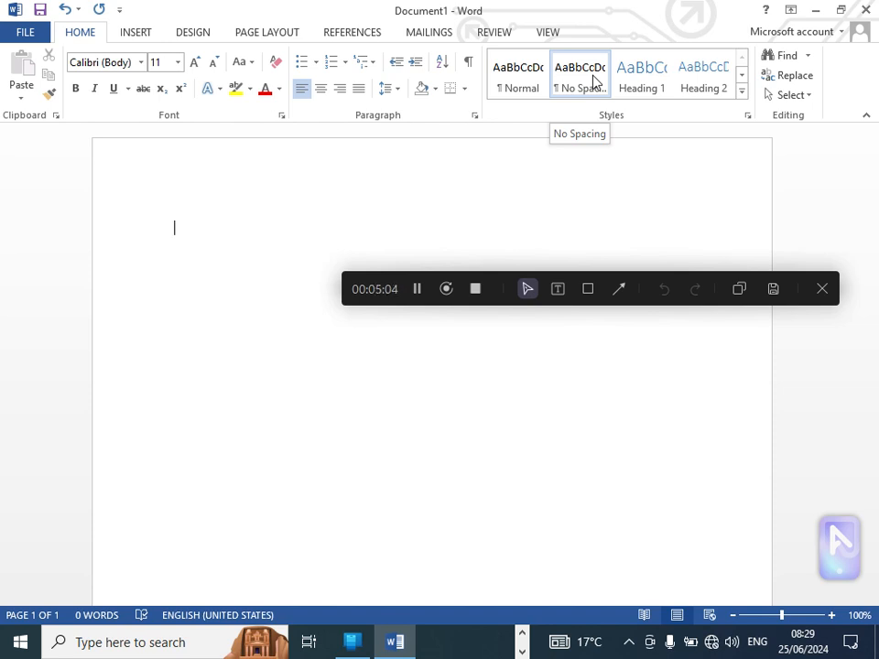
Step: Review the modification settings of the Heading 1 style and close them without changing anything
right_click(654, 87)
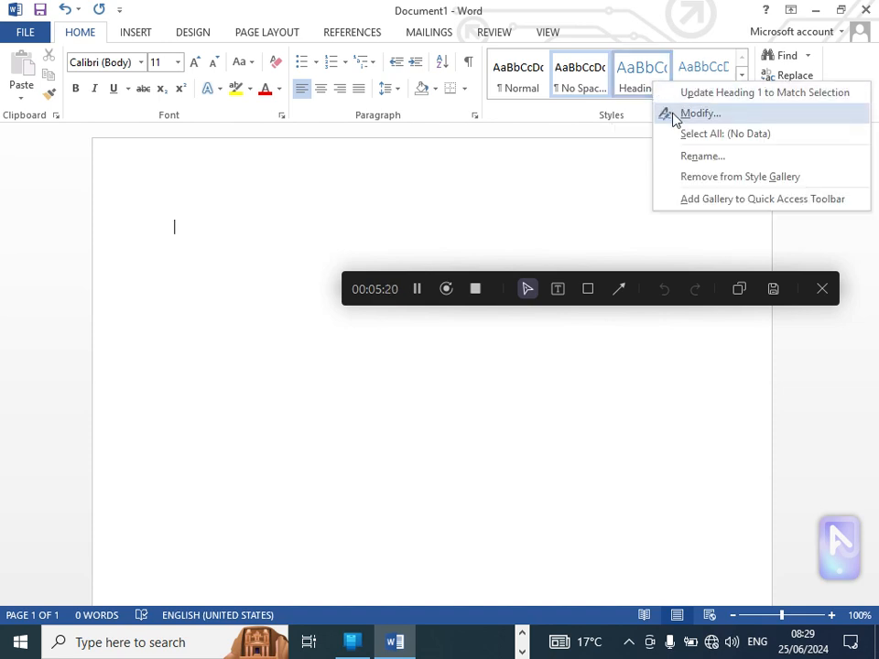
click(698, 114)
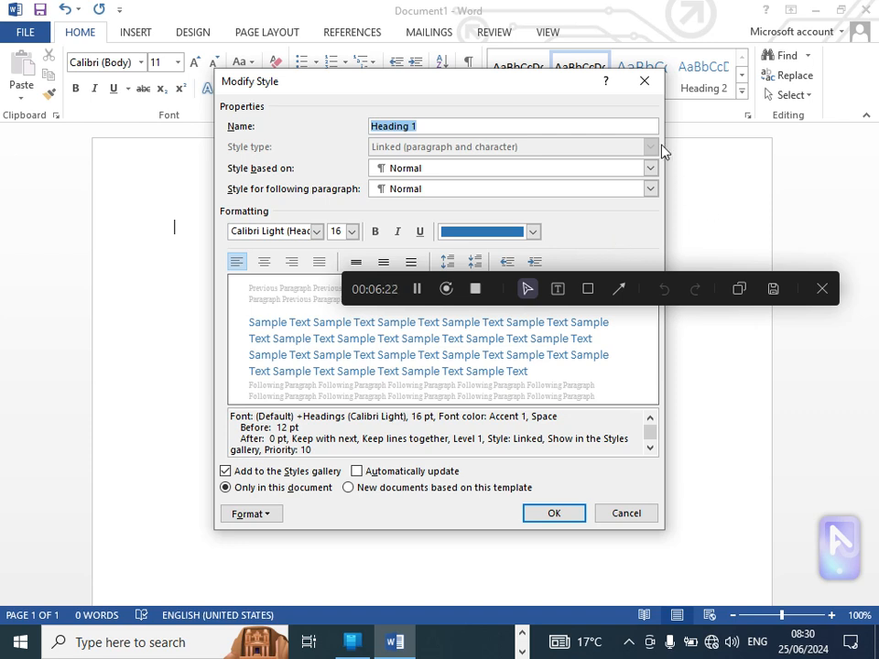
click(652, 88)
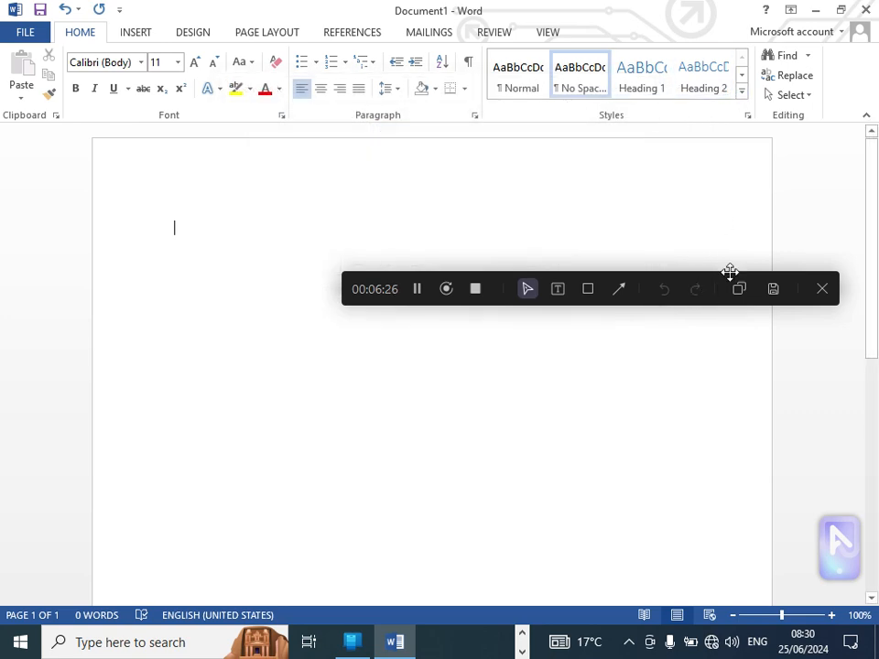
drag(724, 276, 768, 9)
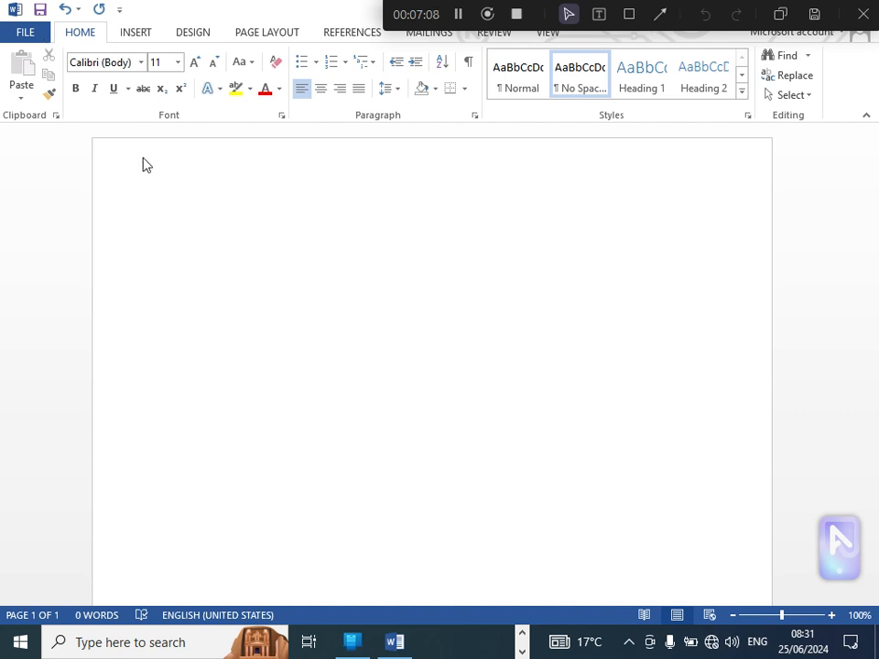
Step: Start saving the document with Save As and browse for a folder from the OneDrive - Personal location
click(22, 39)
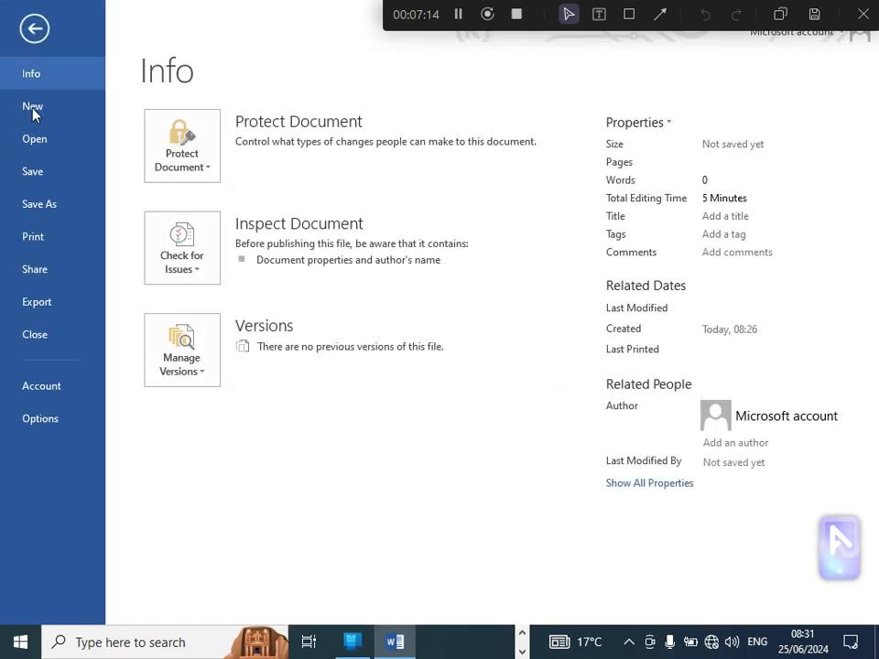
click(45, 215)
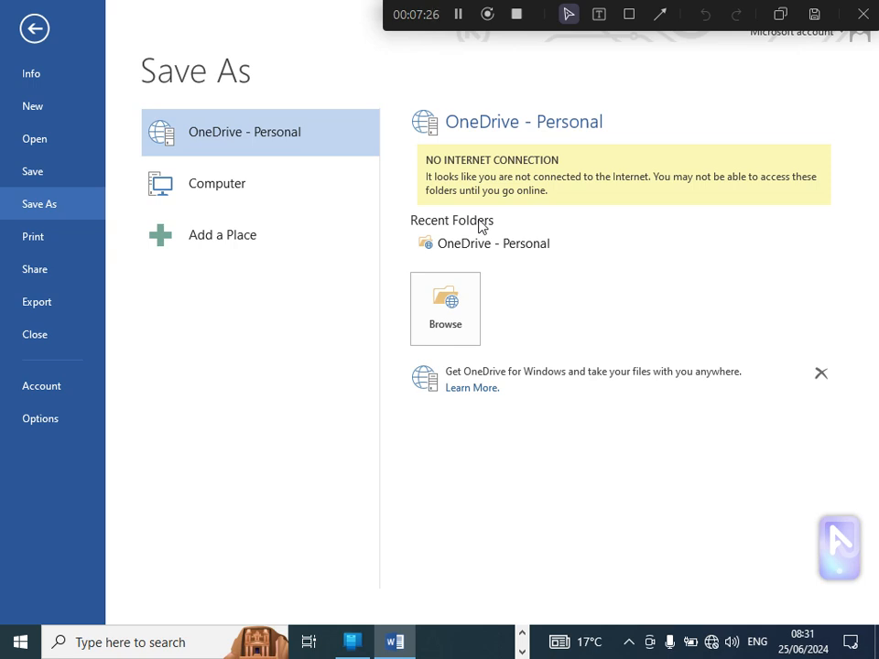
click(454, 287)
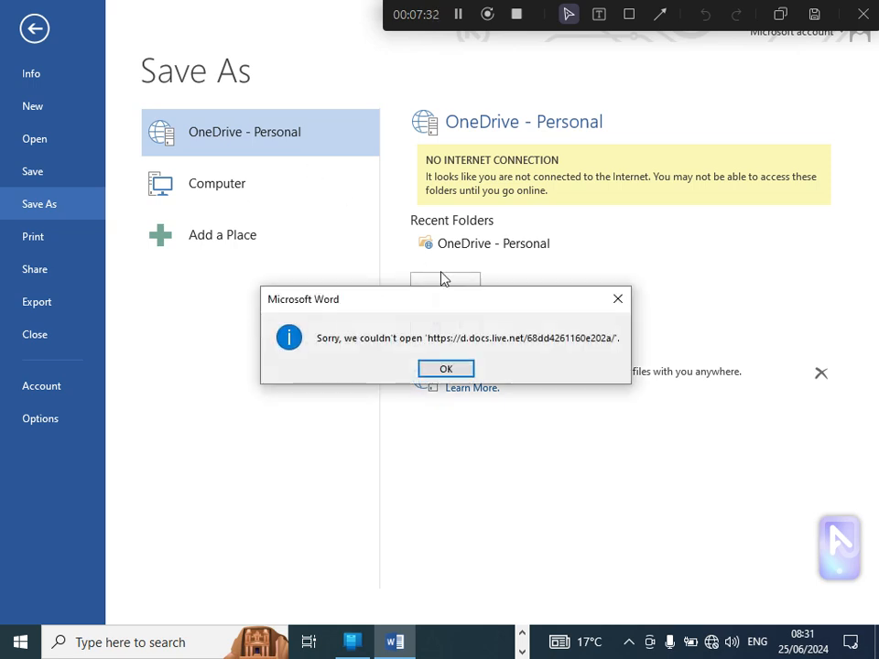
click(618, 298)
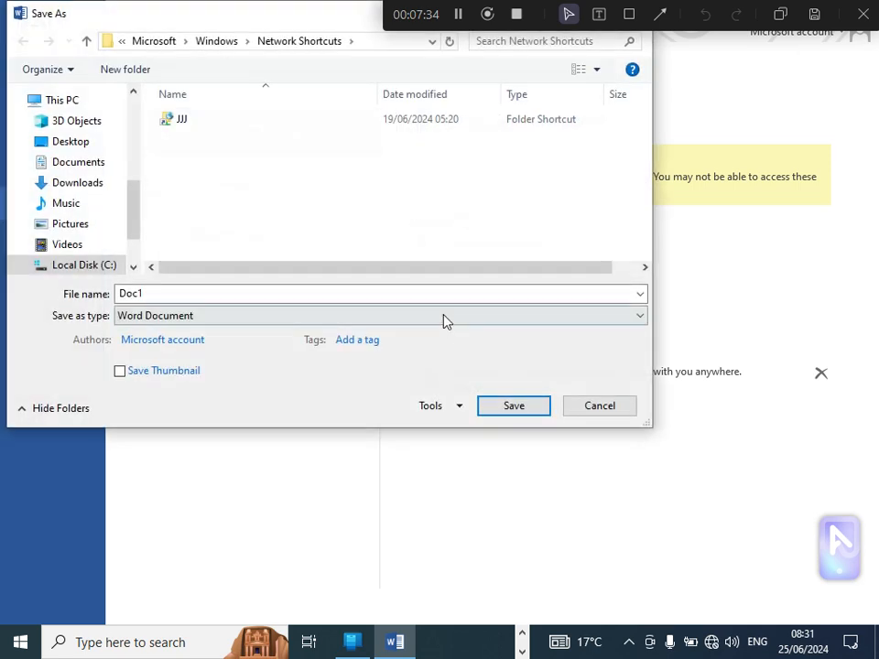
drag(196, 17, 196, 82)
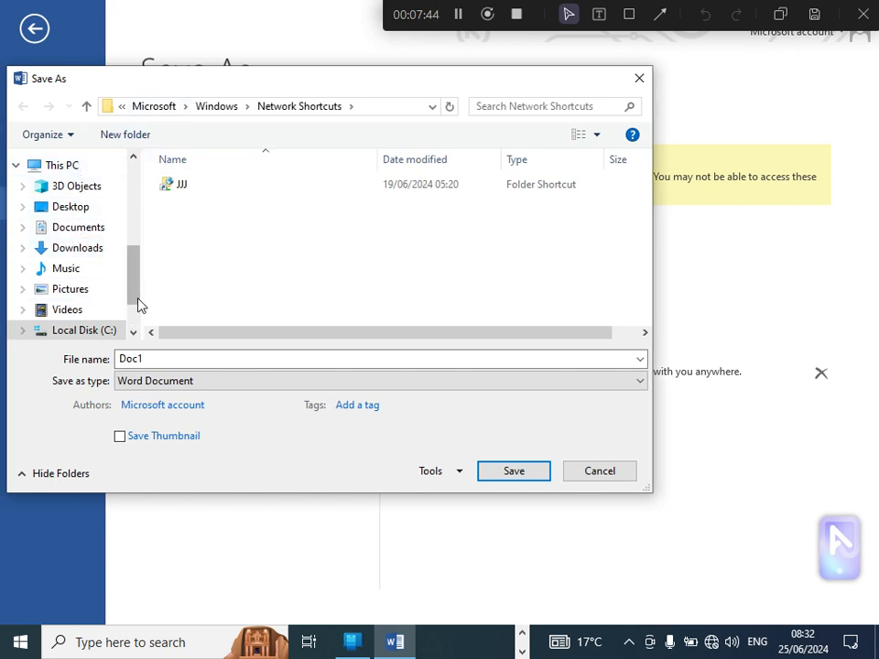
Step: Look through the available locations and choose the Desktop as the save location
drag(133, 299, 132, 194)
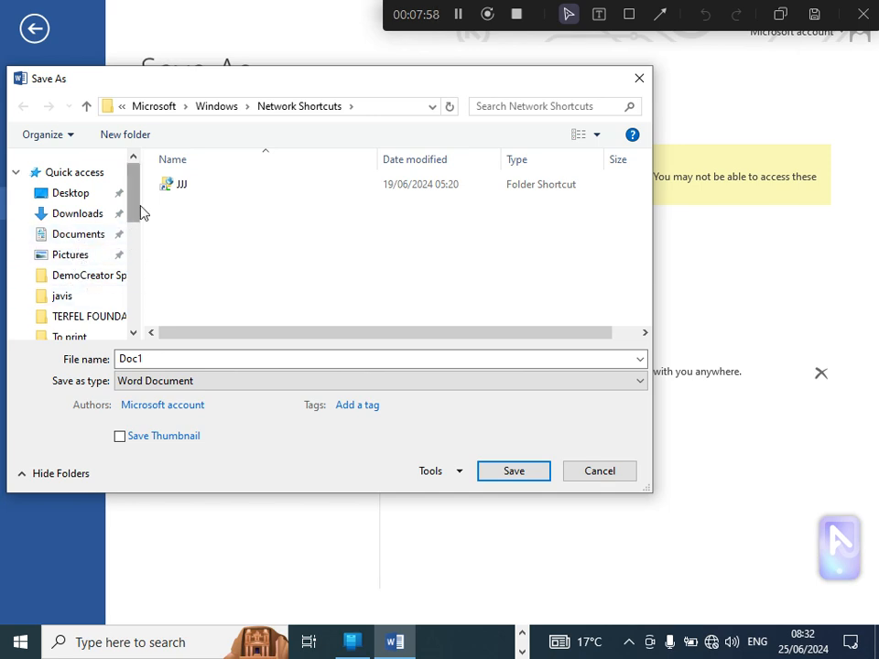
click(122, 106)
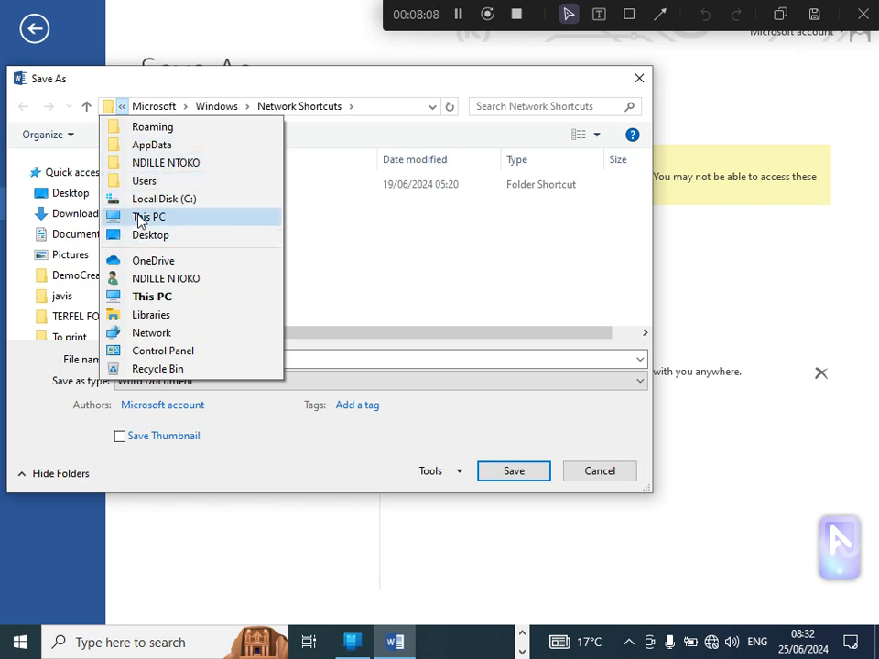
click(123, 106)
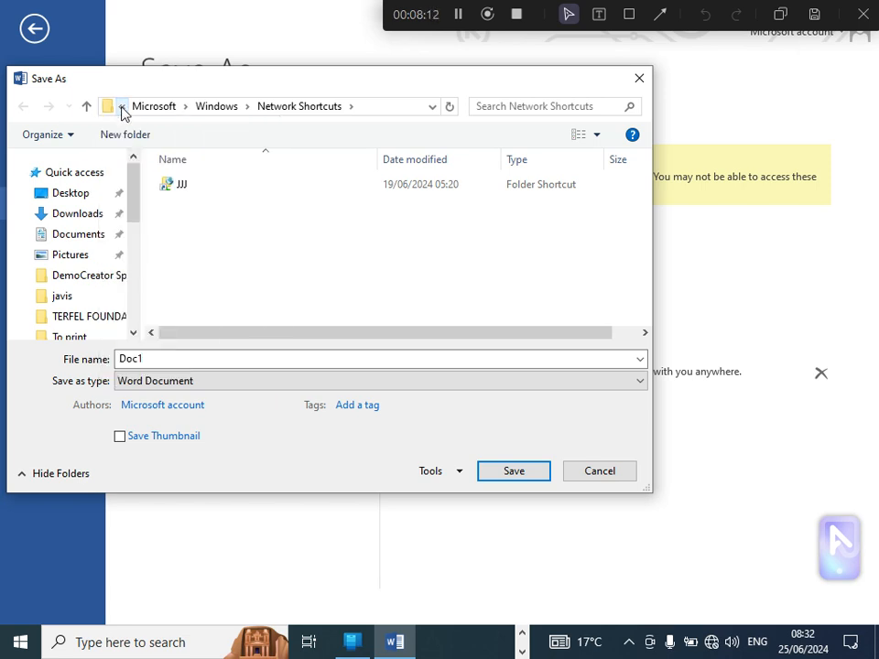
drag(133, 187, 128, 136)
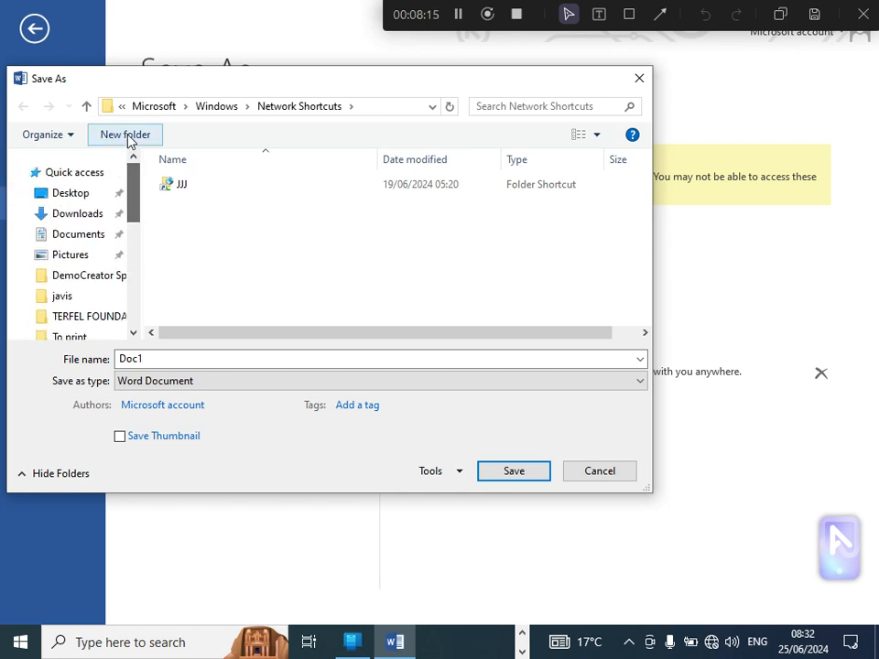
click(82, 198)
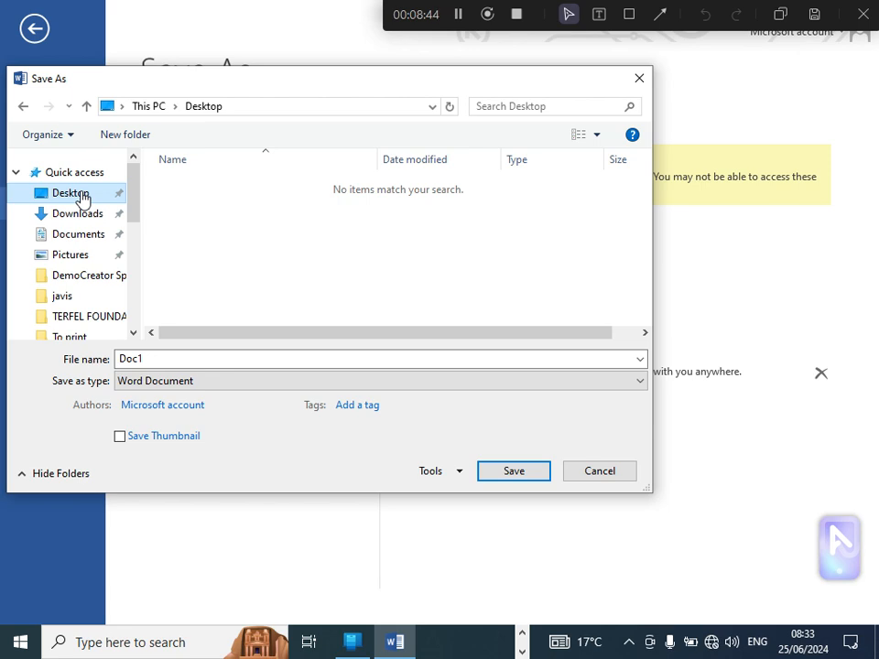
Step: Switch the save location to This PC and try to open the USB Drive (E:)
click(123, 108)
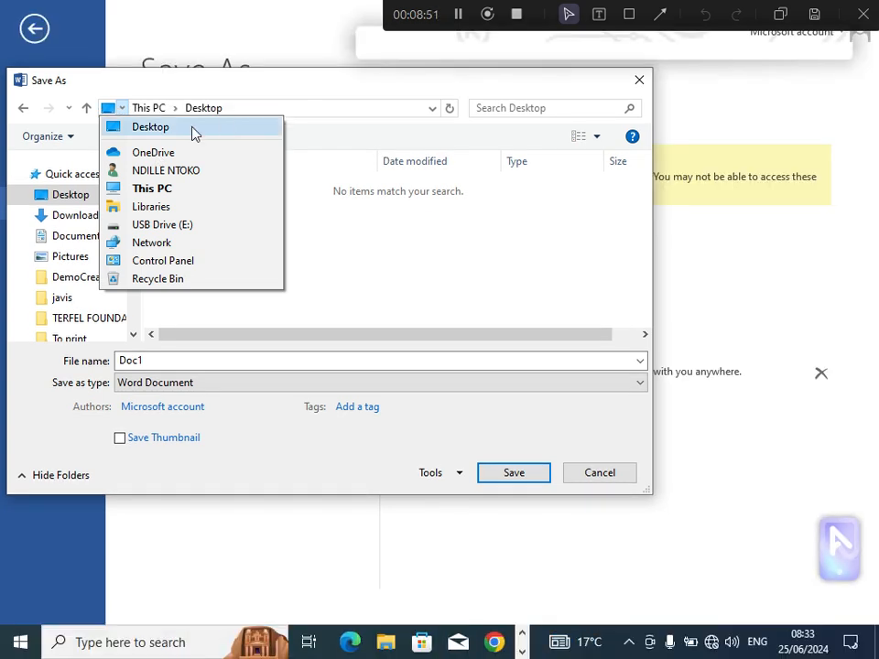
click(152, 188)
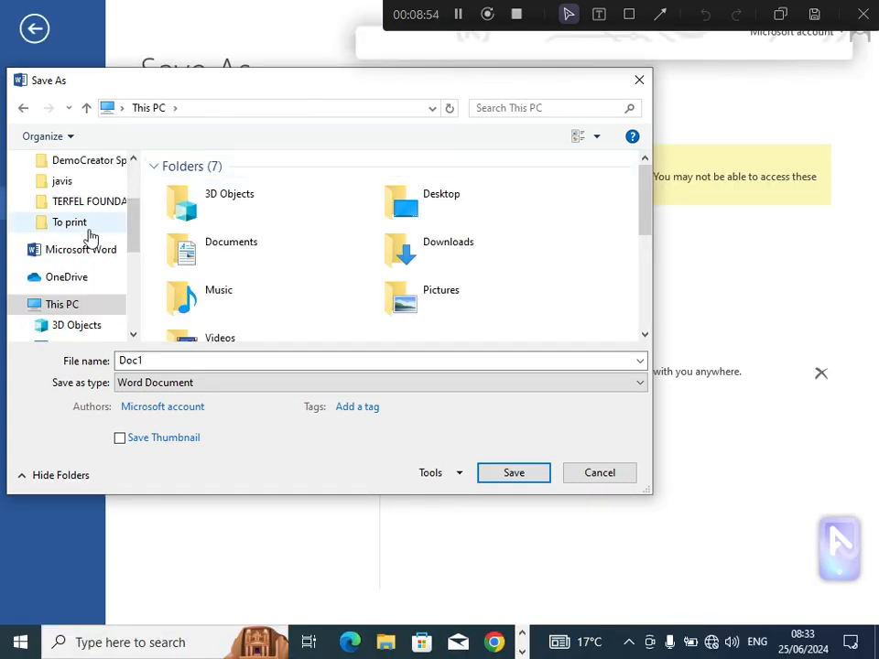
drag(140, 227, 134, 298)
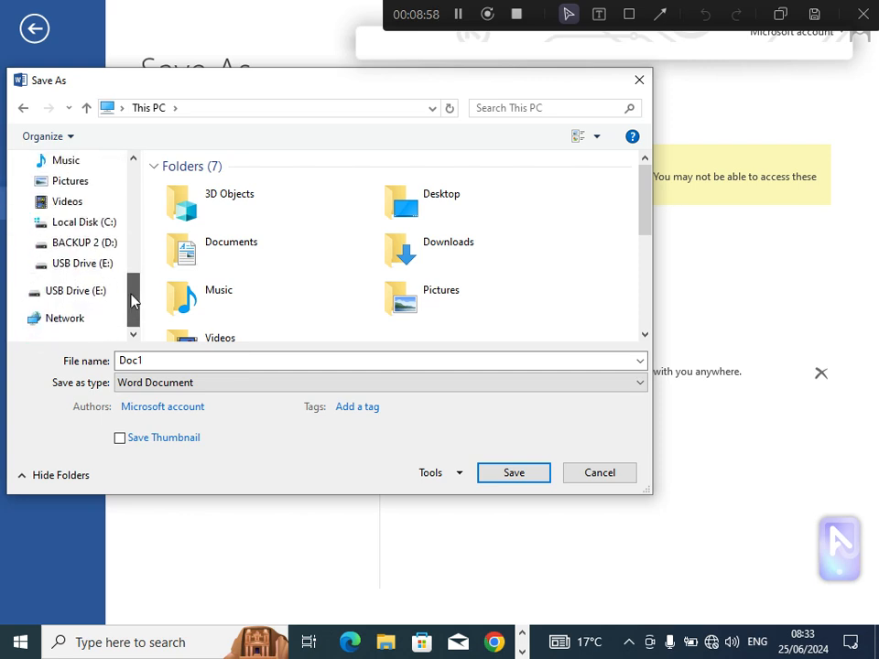
click(78, 295)
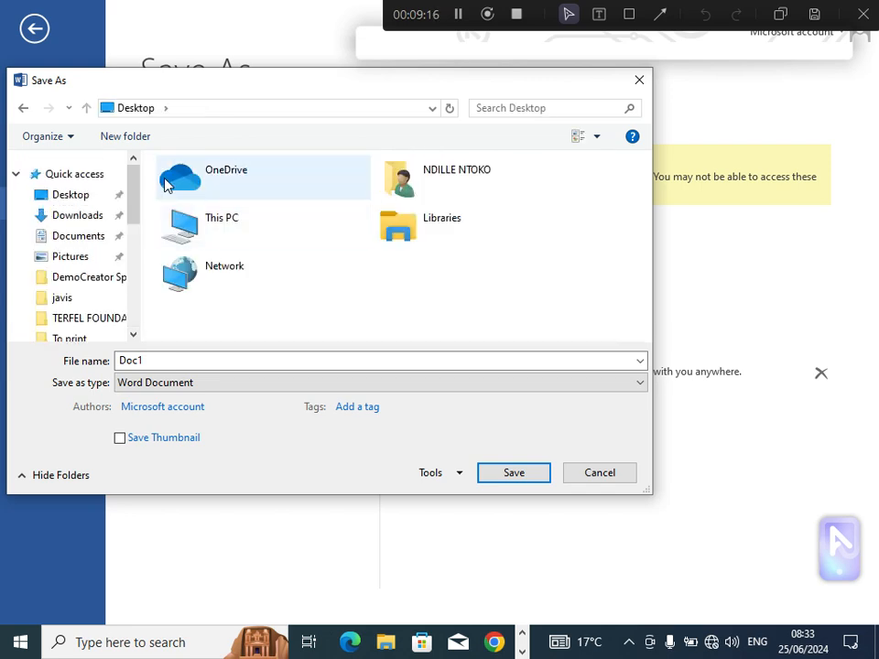
Step: Create a new folder named REVISION 1 on the Desktop and open it as the save location
click(91, 203)
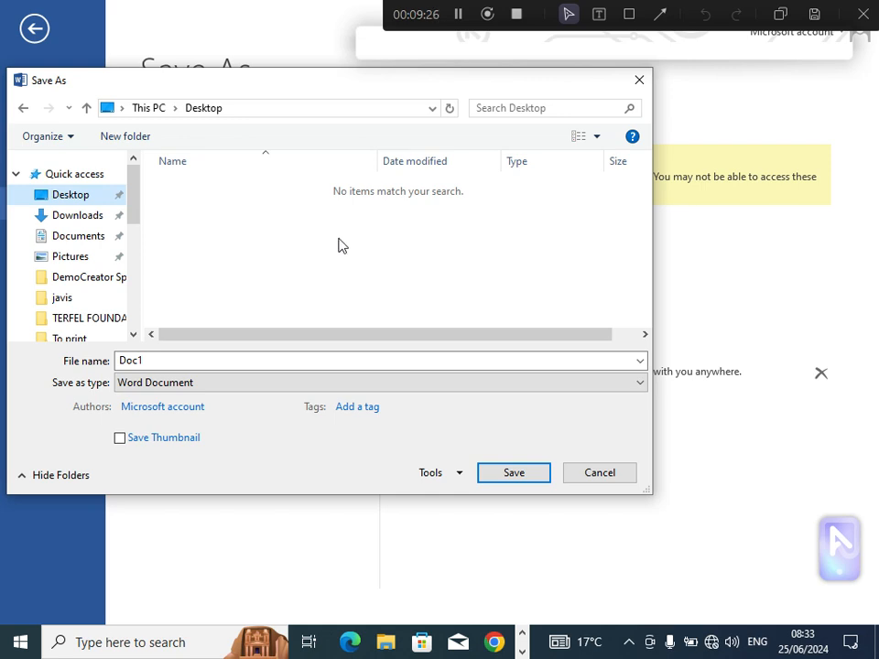
click(128, 146)
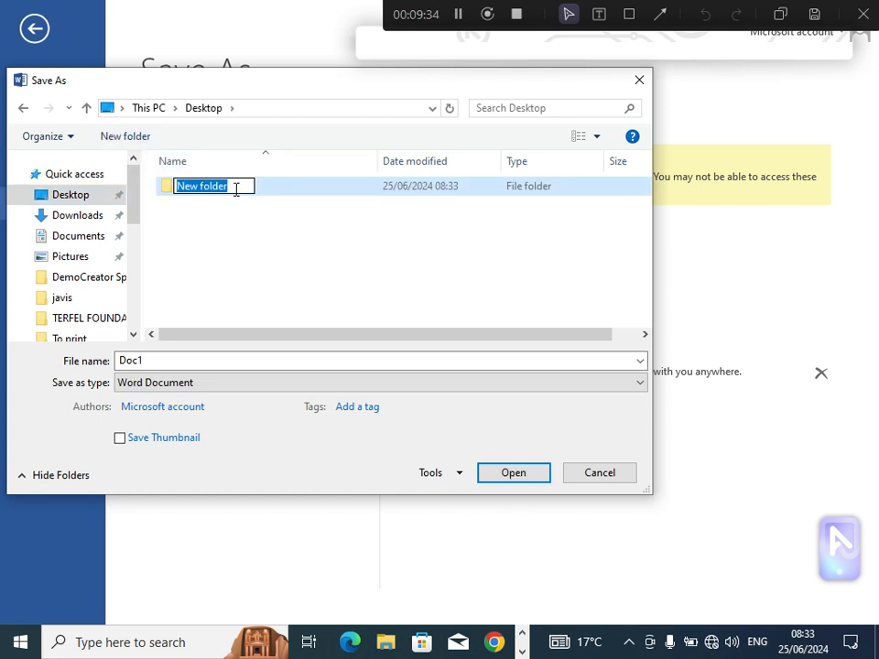
text(R)
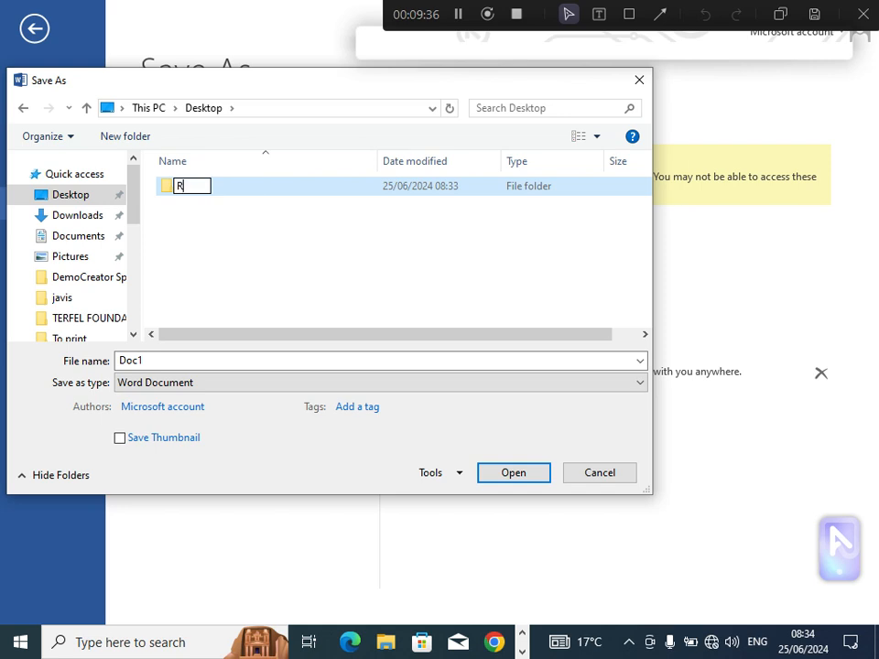
text(EVISION)
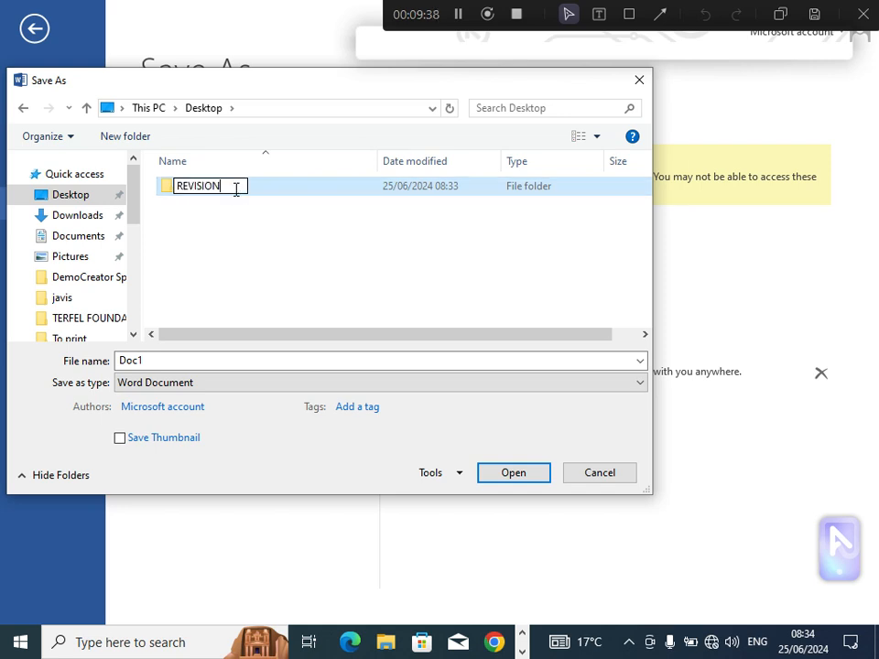
text( 1)
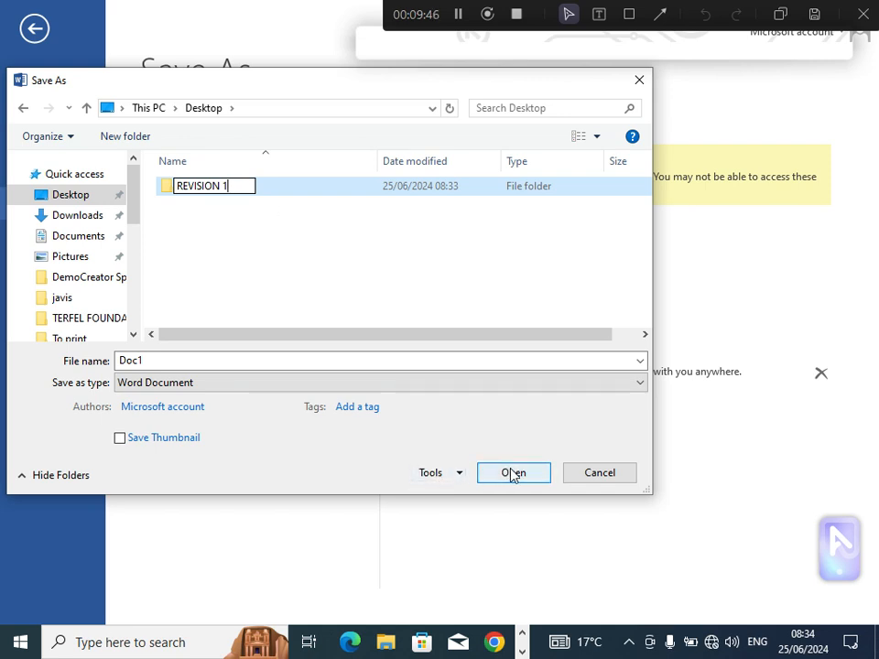
key(Return)
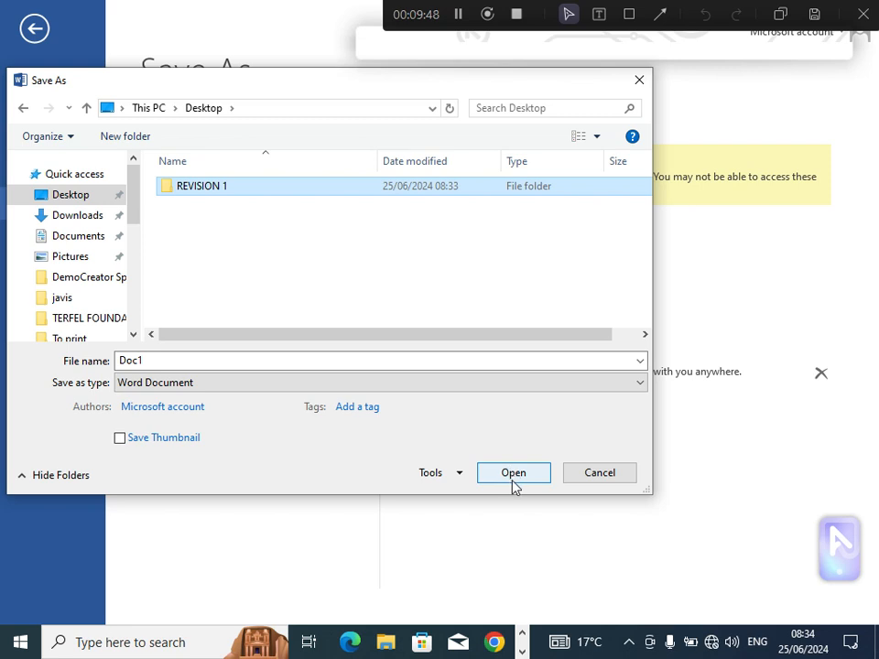
click(514, 474)
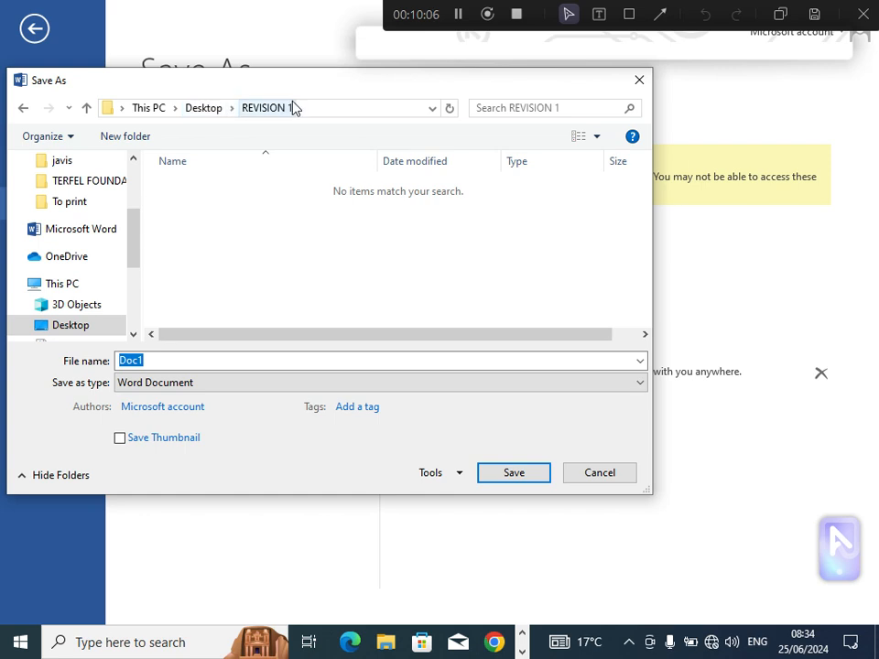
Step: Check where the REVISION 1 folder sits in the path, go back up to the Desktop and reopen the folder
click(123, 108)
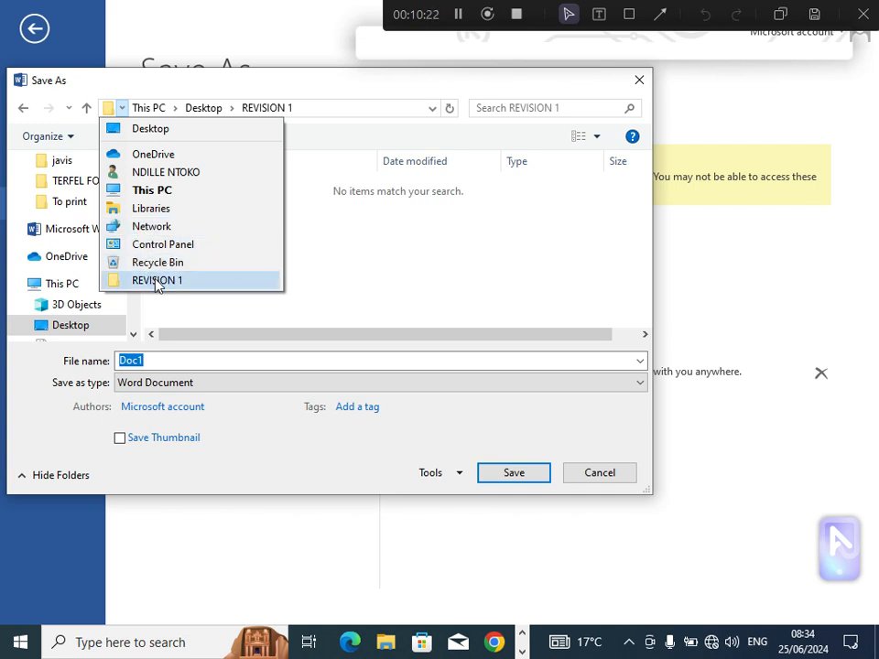
click(314, 293)
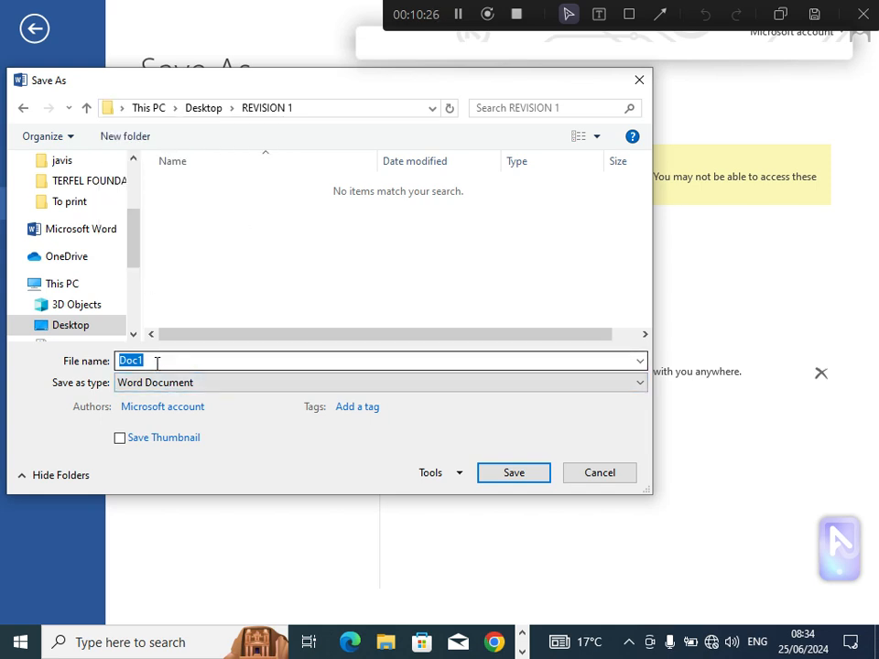
key(alt+Up)
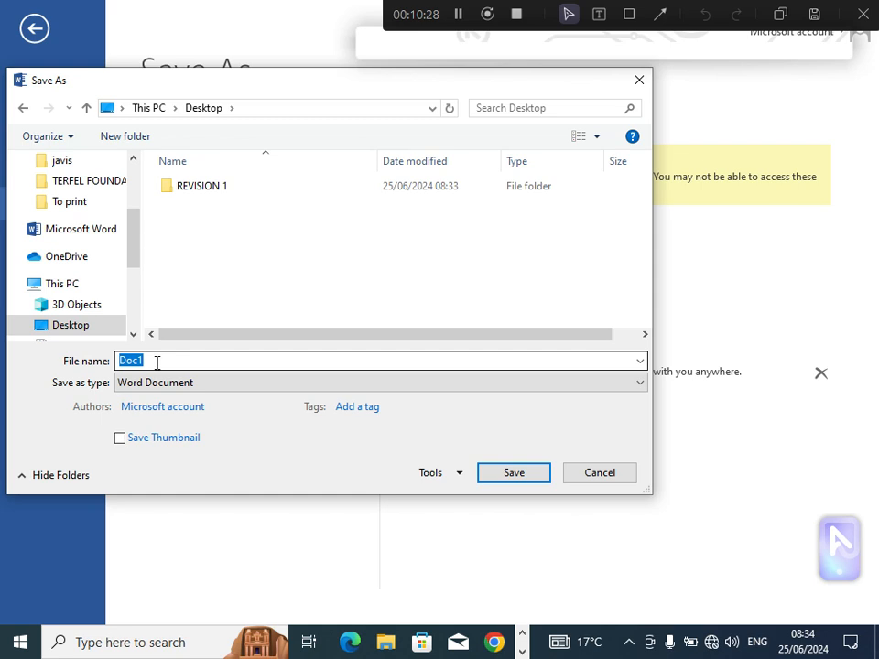
double_click(203, 190)
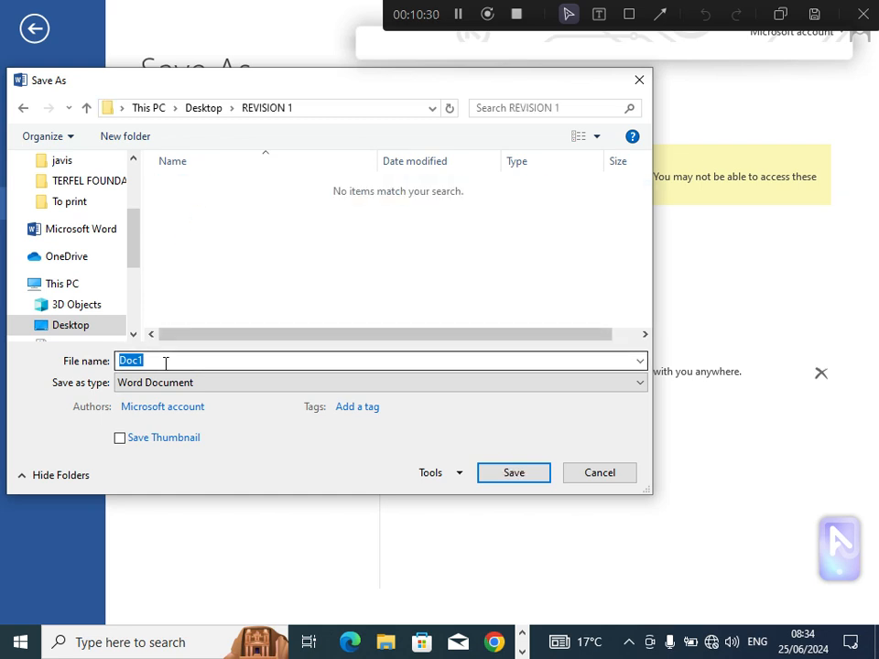
Step: Name the file TASK ONE and save it as a Word Document in the REVISION 1 folder
text(TAS)
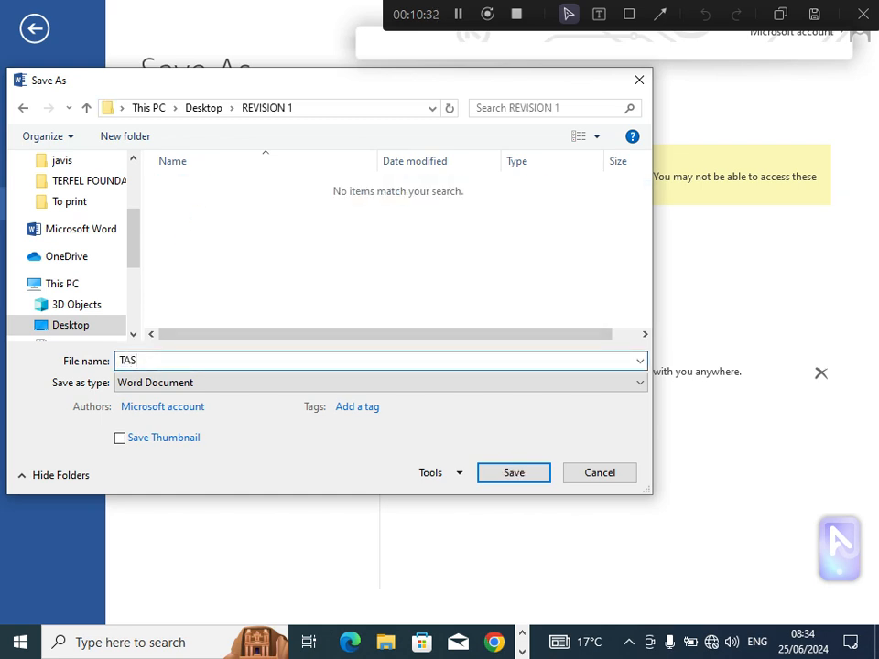
text(K OF)
key(BackSpace)
key(BackSpace)
key(BackSpace)
text(ONE)
click(518, 471)
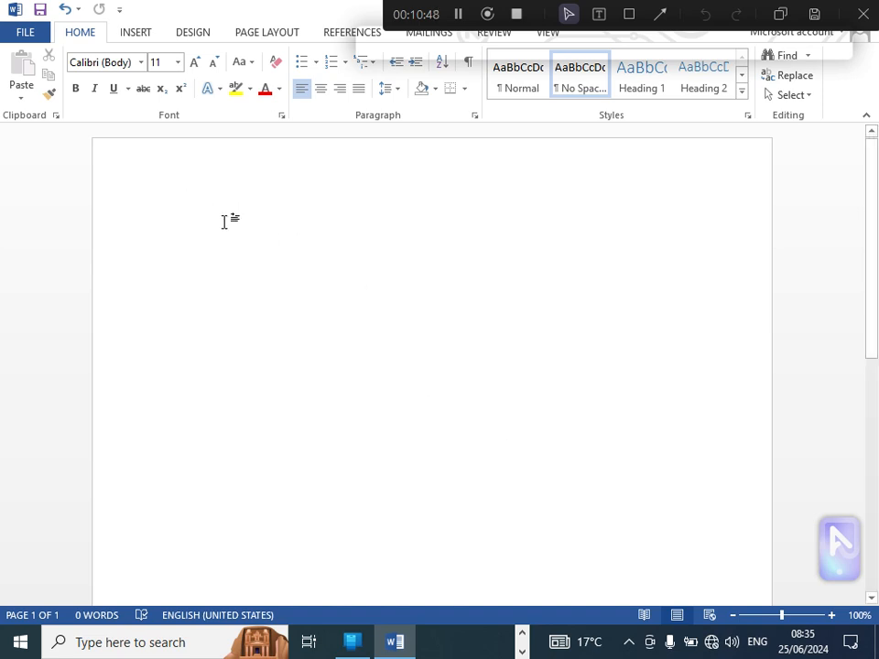
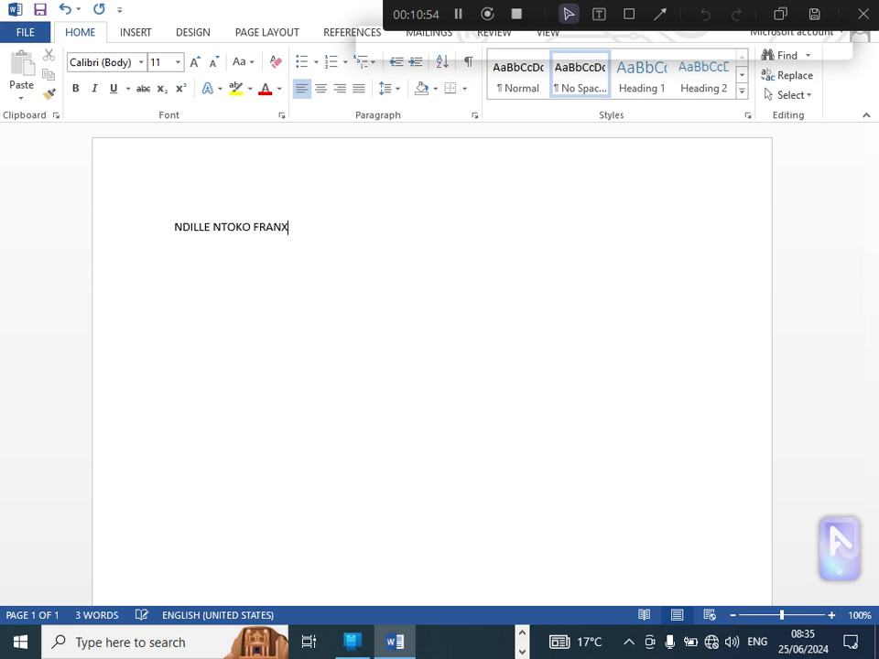
Step: Enter the sender's full name in capitals on the first line of the page and start a new line
key(Return)
Step: Add the sender's region and town on the second line and the phone number on the third
text(SW )
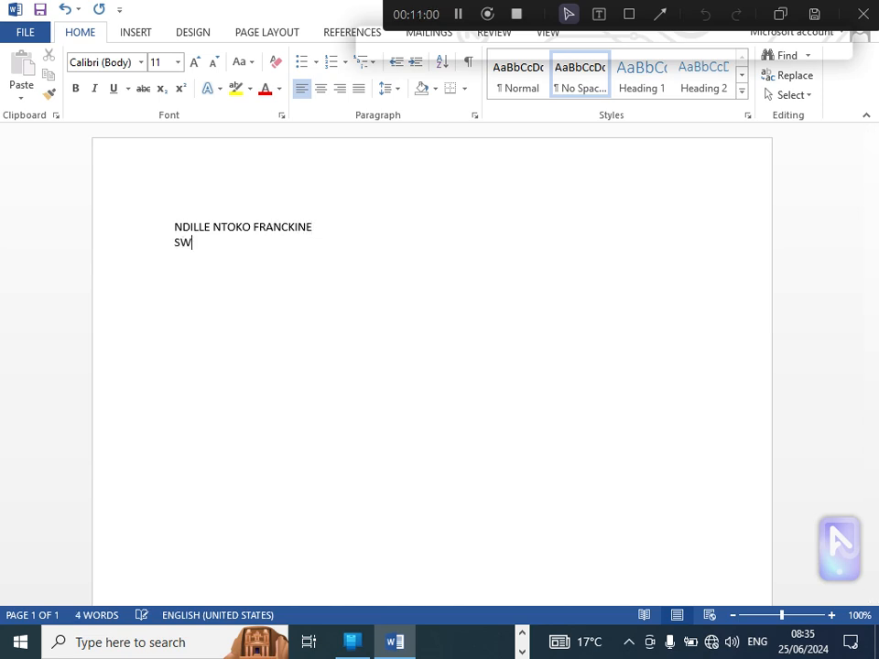
text(REGION BUEA)
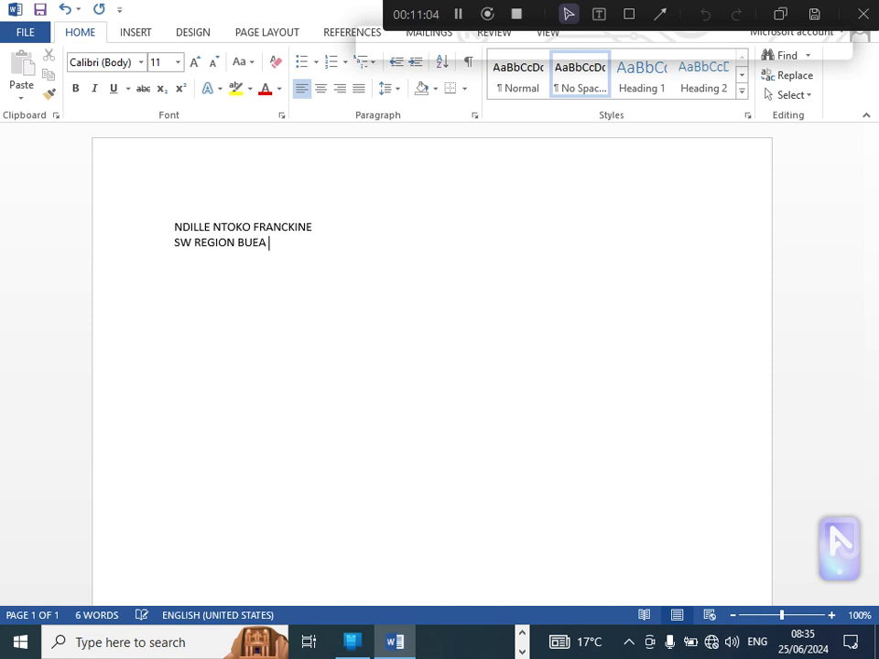
key(Return)
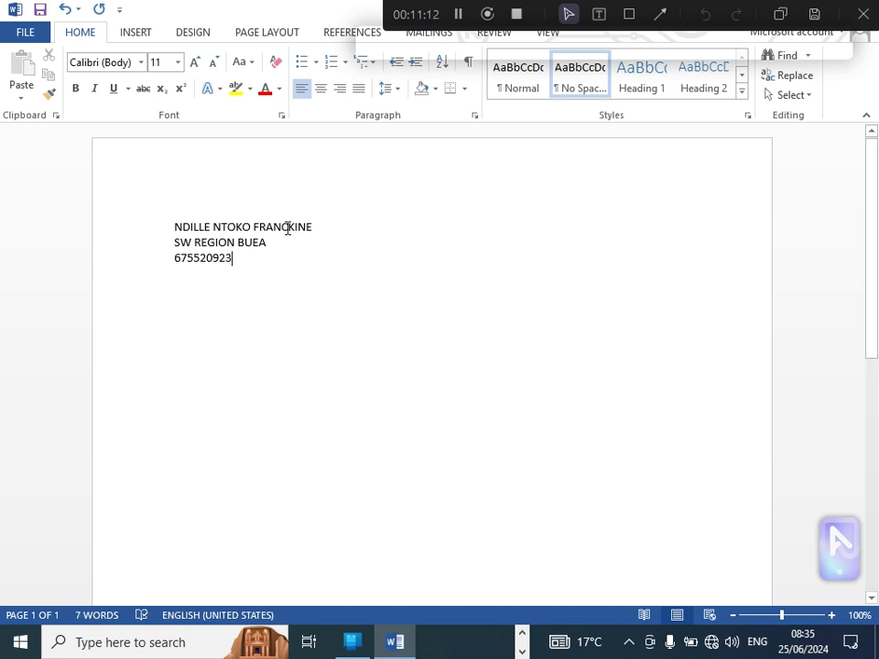
Step: Leave a blank line below the phone number and enter the date 25/06/2004
key(Return)
key(Return)
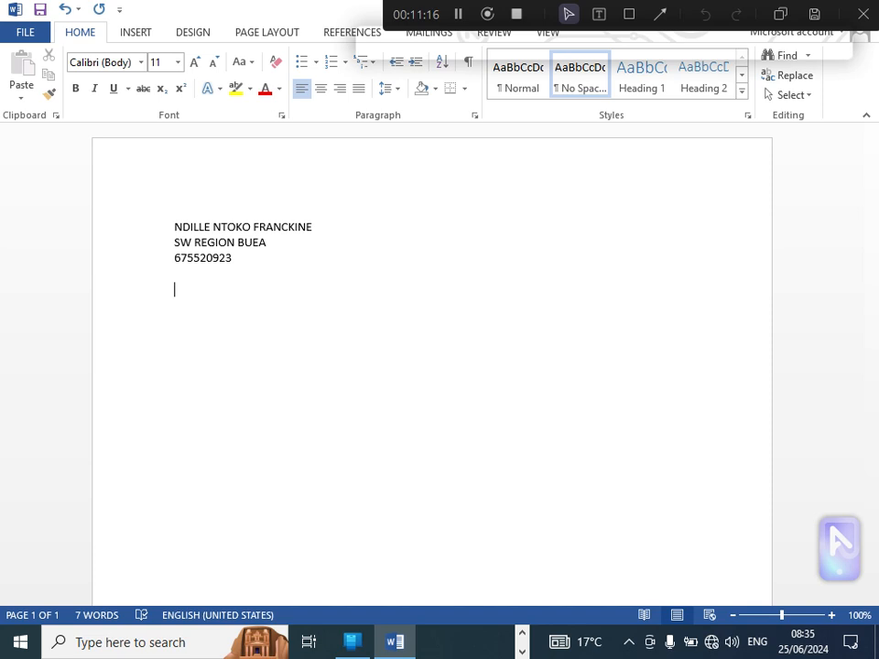
text(25/06/2004)
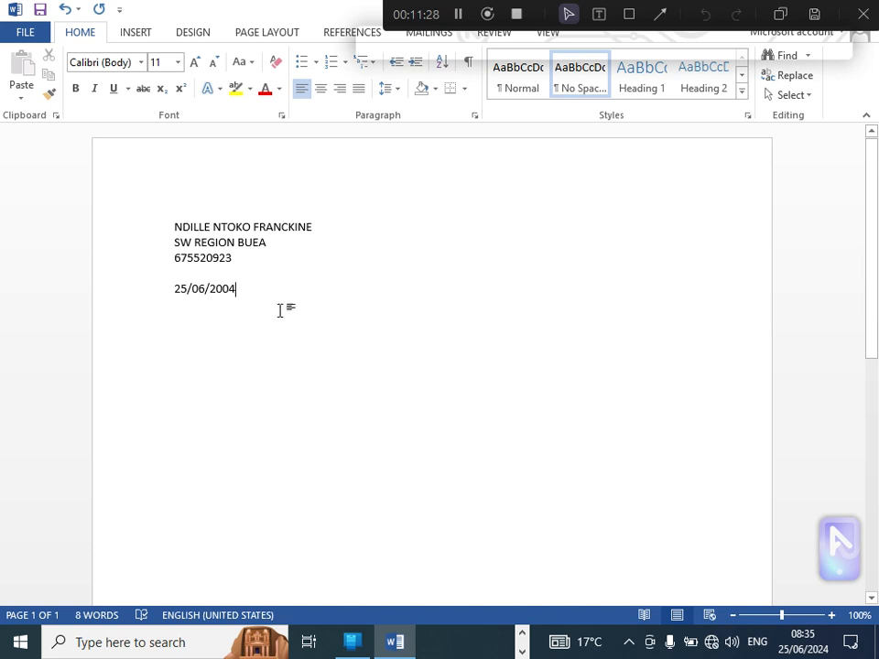
Step: Increase the indent of all the address and date lines repeatedly until the block sits near the right margin
drag(240, 292, 173, 230)
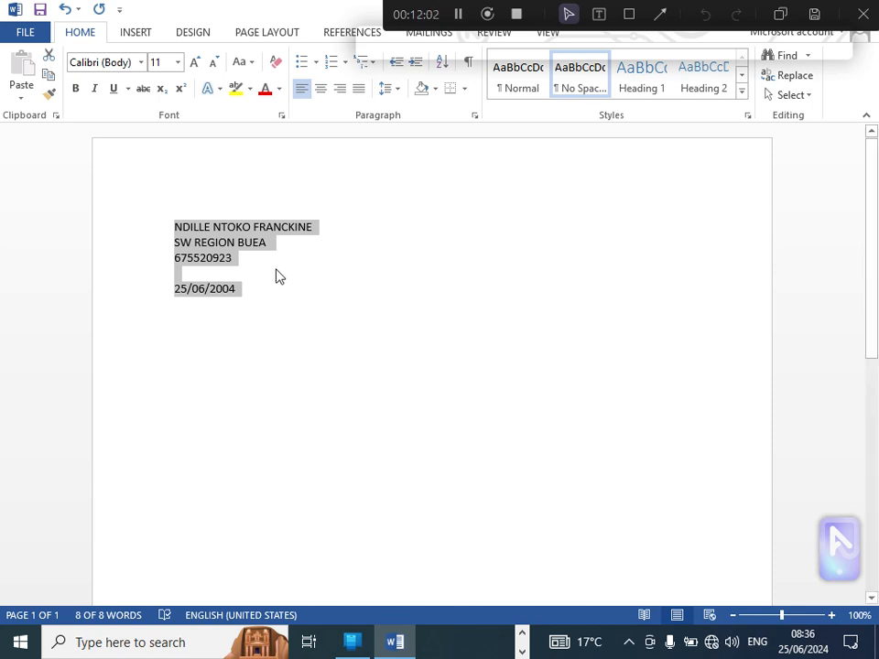
click(416, 63)
click(416, 63)
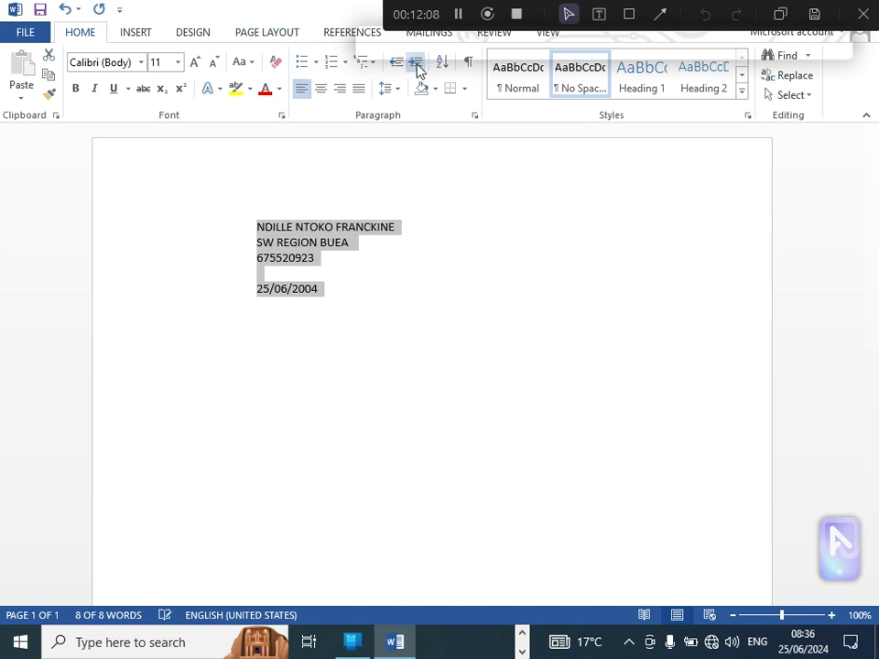
click(417, 62)
click(416, 63)
click(417, 62)
click(416, 63)
click(417, 62)
click(416, 62)
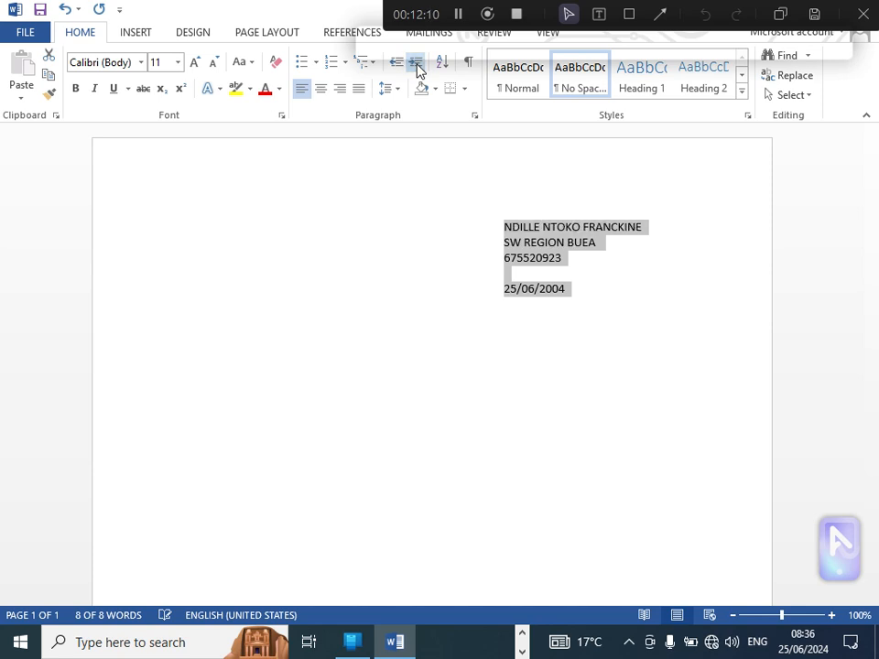
click(417, 62)
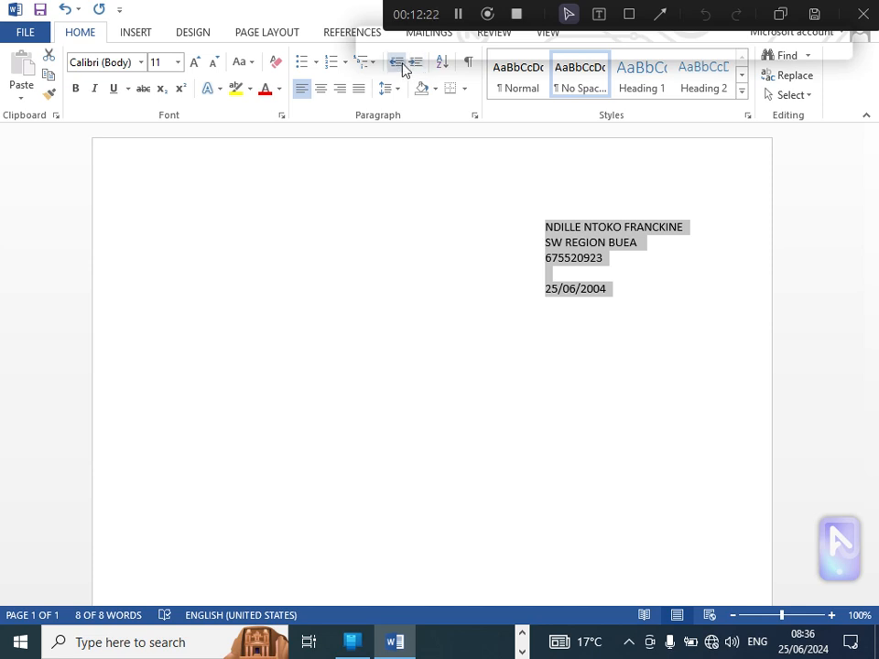
Step: Decrease the indent of the address block back to the left margin and right-align its lines instead
click(400, 66)
click(399, 66)
click(400, 66)
click(399, 66)
click(399, 66)
click(399, 66)
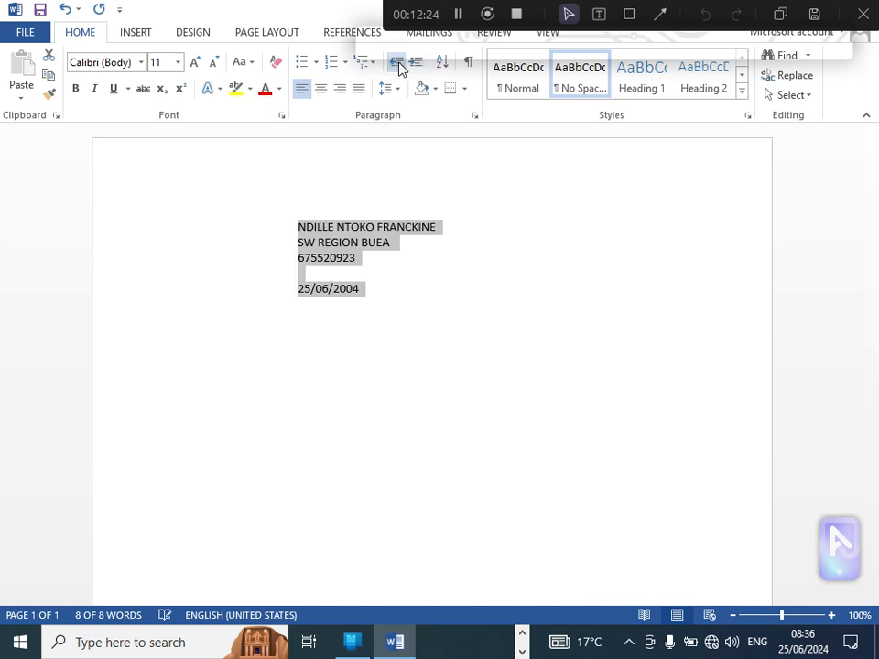
click(400, 66)
click(400, 66)
click(400, 66)
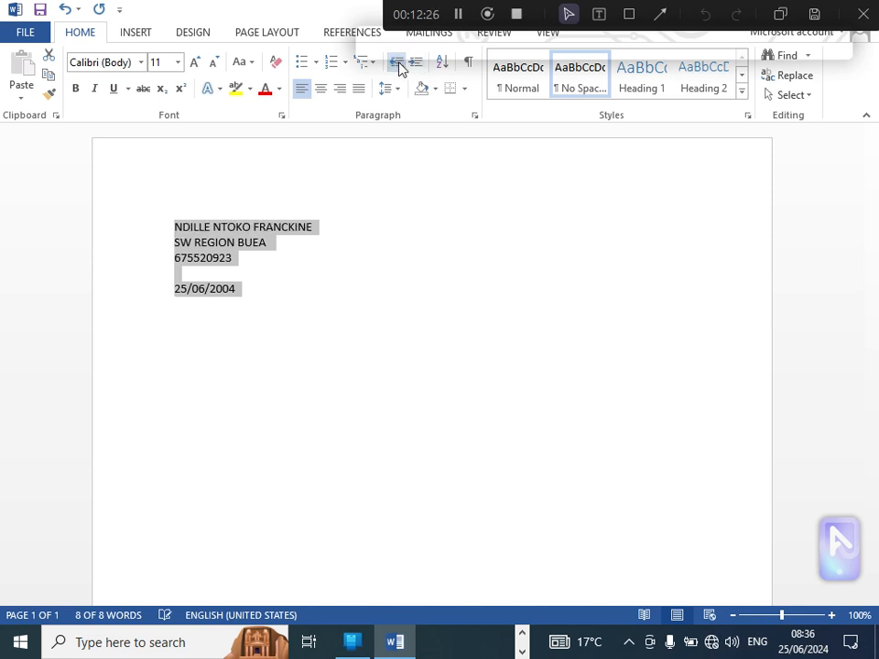
click(340, 89)
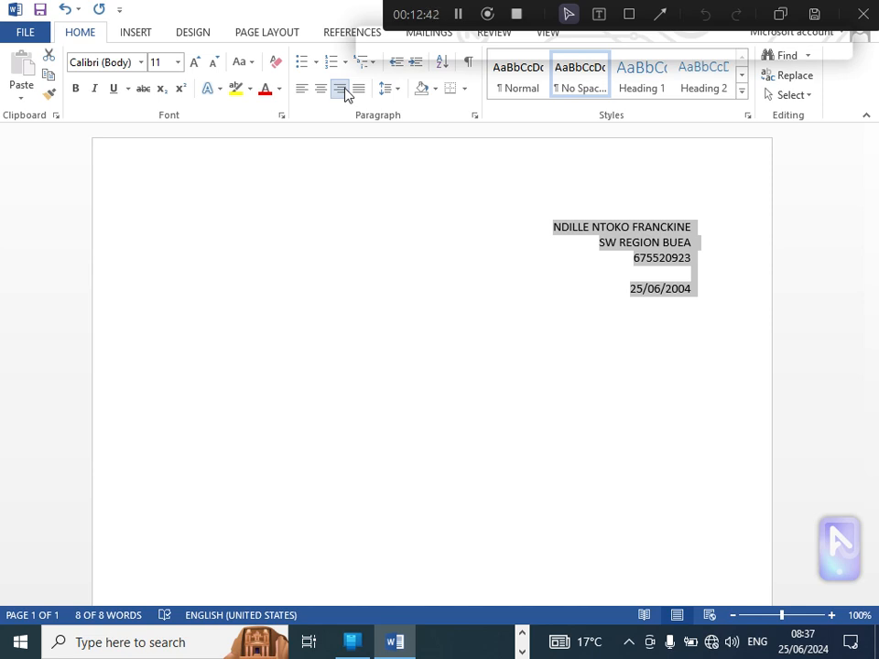
Step: Show the ruler in the document window
drag(692, 11, 281, 167)
click(539, 38)
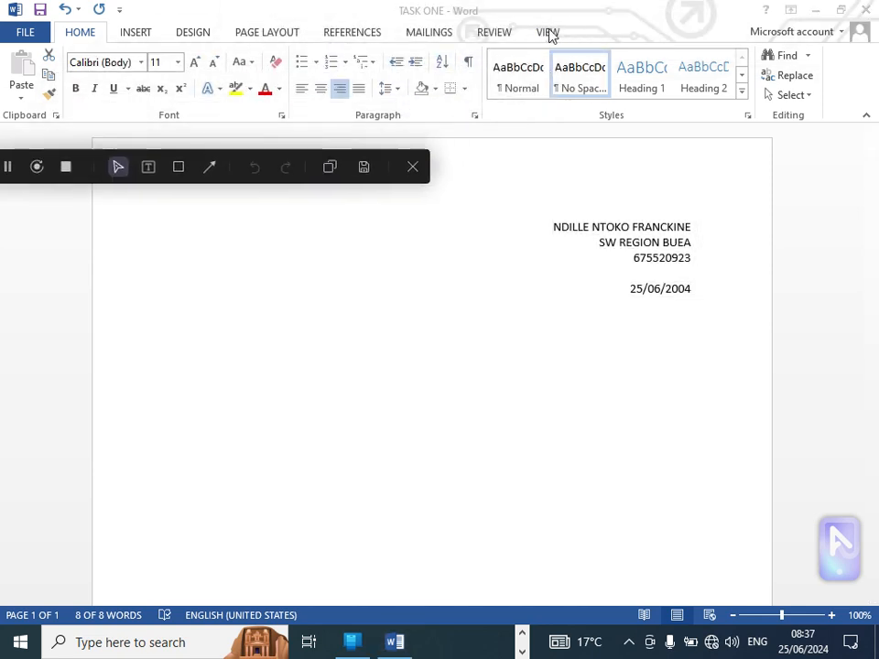
click(550, 35)
click(548, 33)
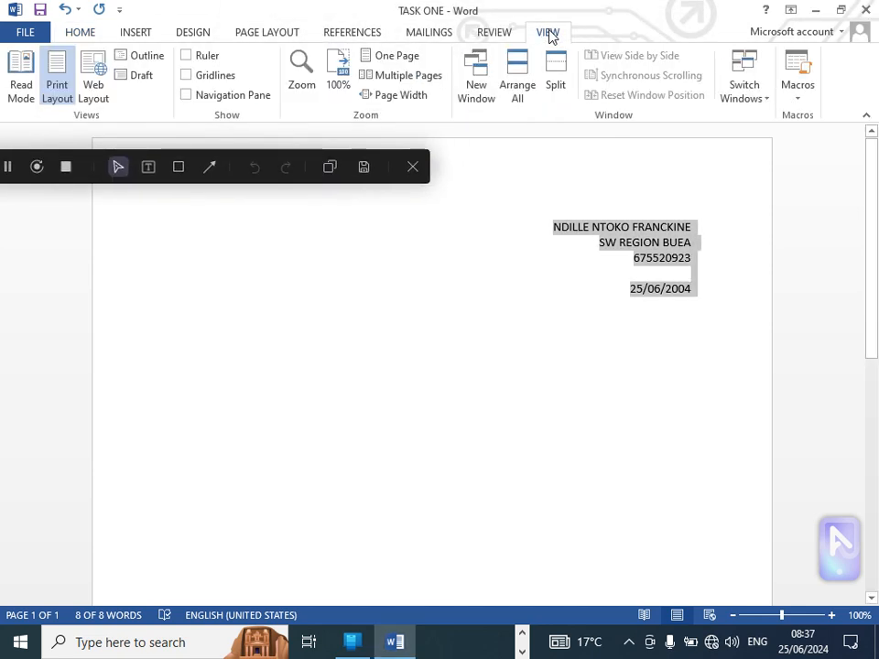
click(185, 56)
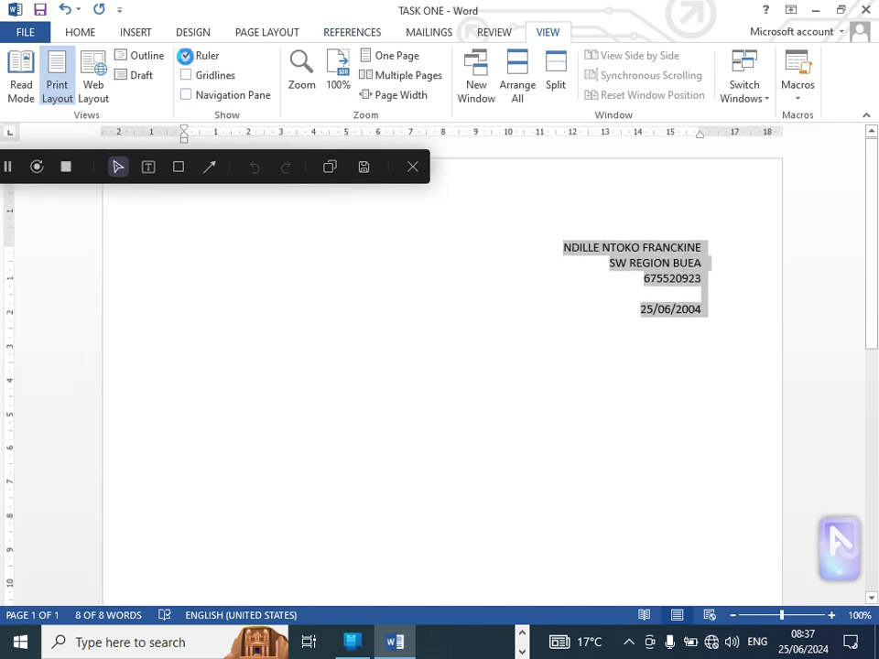
drag(236, 155, 586, 12)
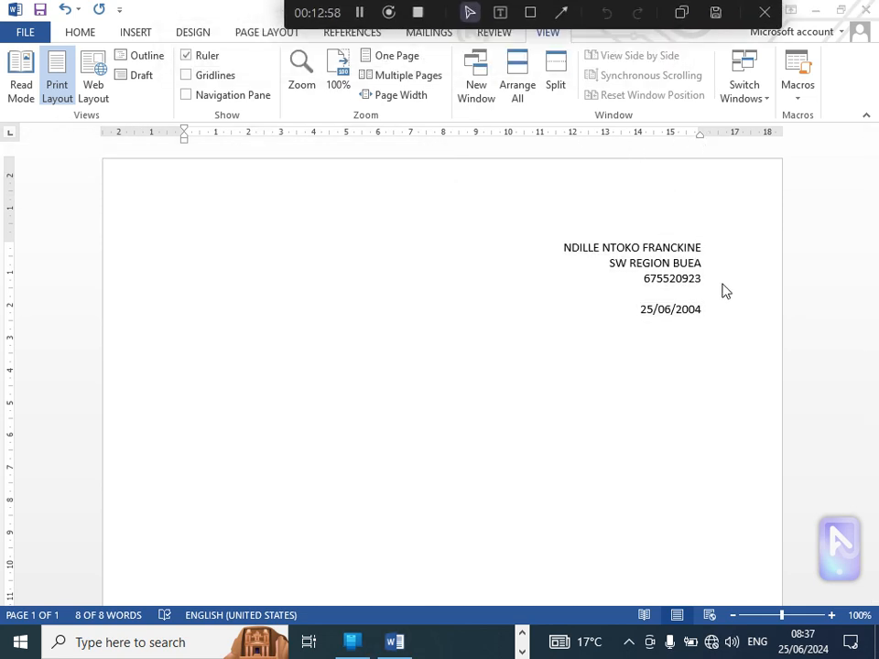
Step: Left-align all the address and date lines and increase their indent repeatedly to about the 9 mark on the ruler
key(ctrl+a)
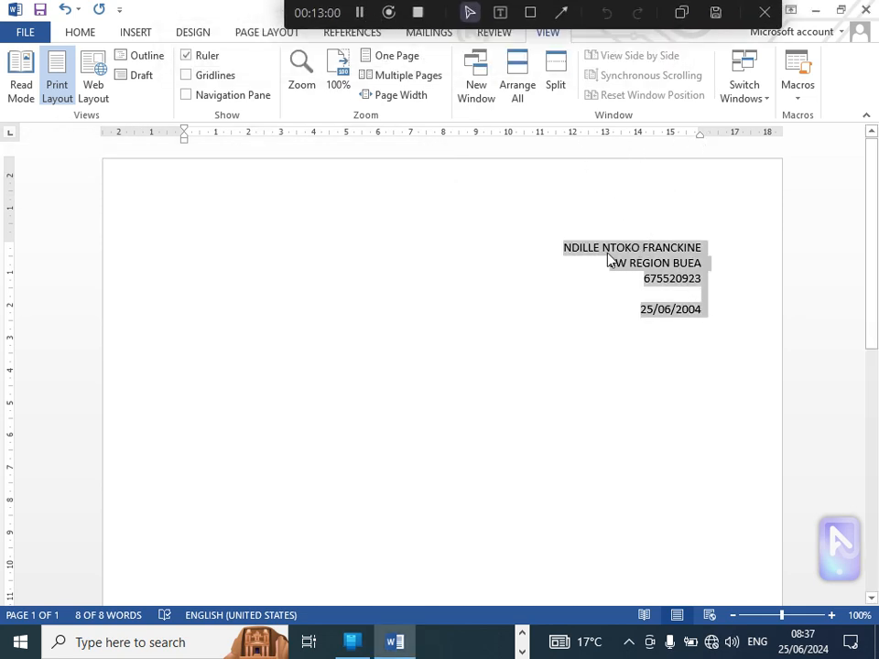
click(79, 32)
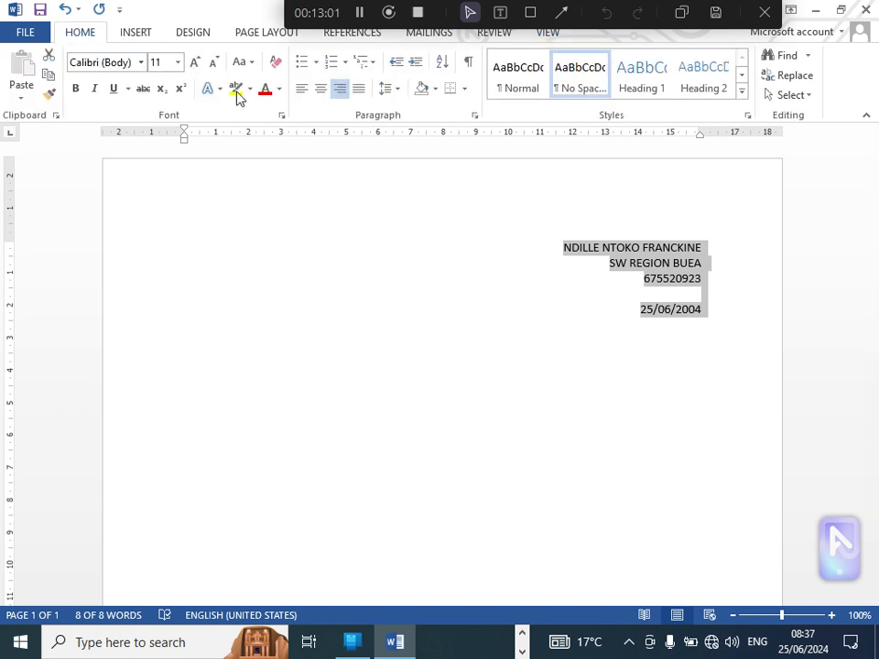
click(303, 89)
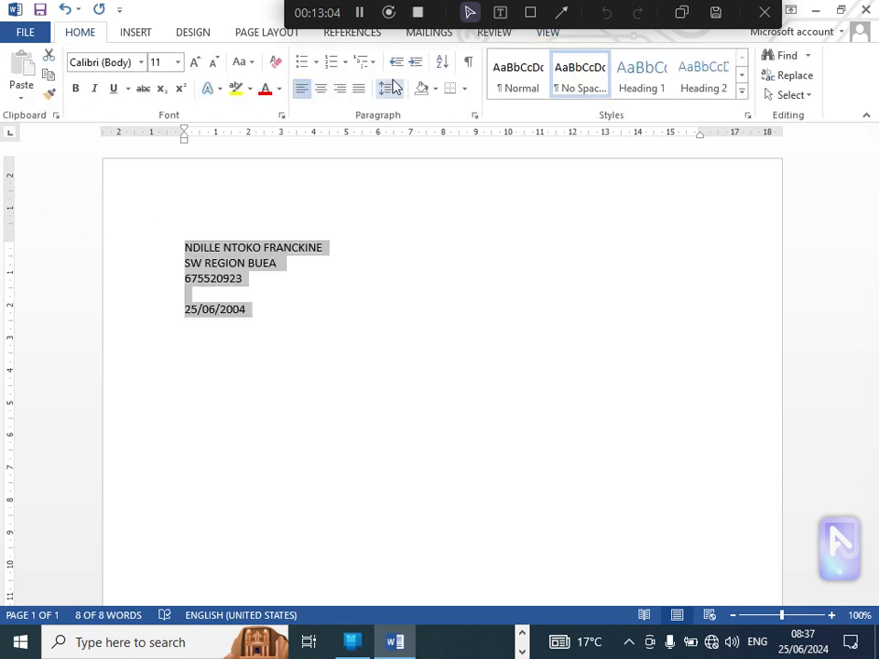
click(415, 63)
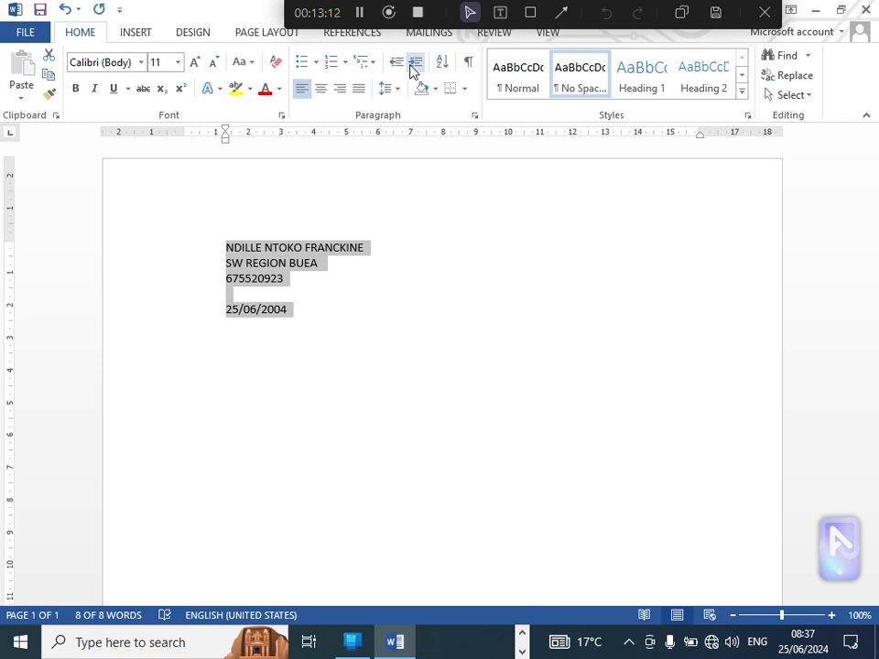
click(411, 66)
click(411, 66)
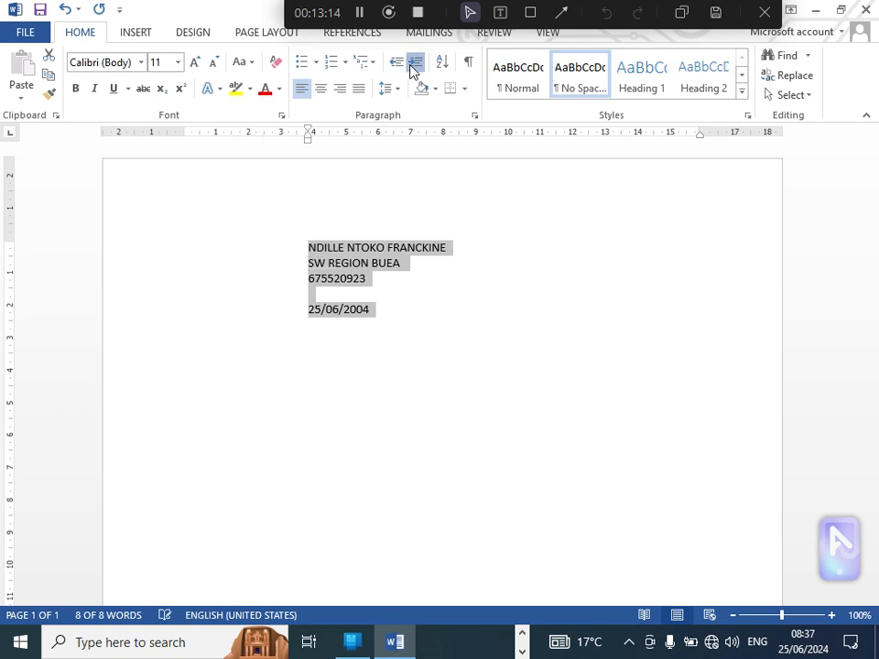
click(411, 66)
click(411, 66)
click(411, 66)
click(411, 66)
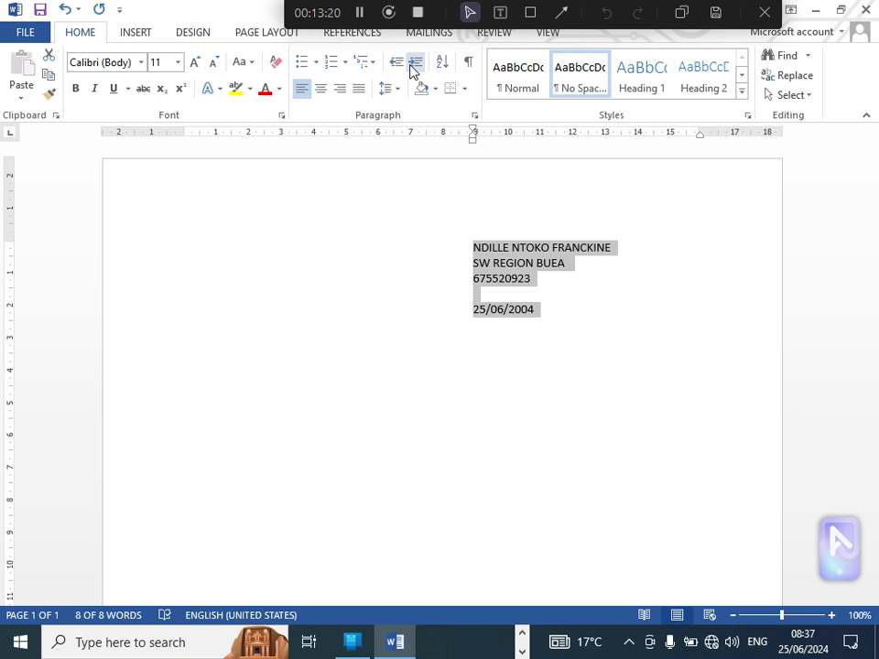
Step: Decrease the indent of the address and date lines back to the left margin and right-align them
click(395, 66)
click(395, 66)
click(395, 66)
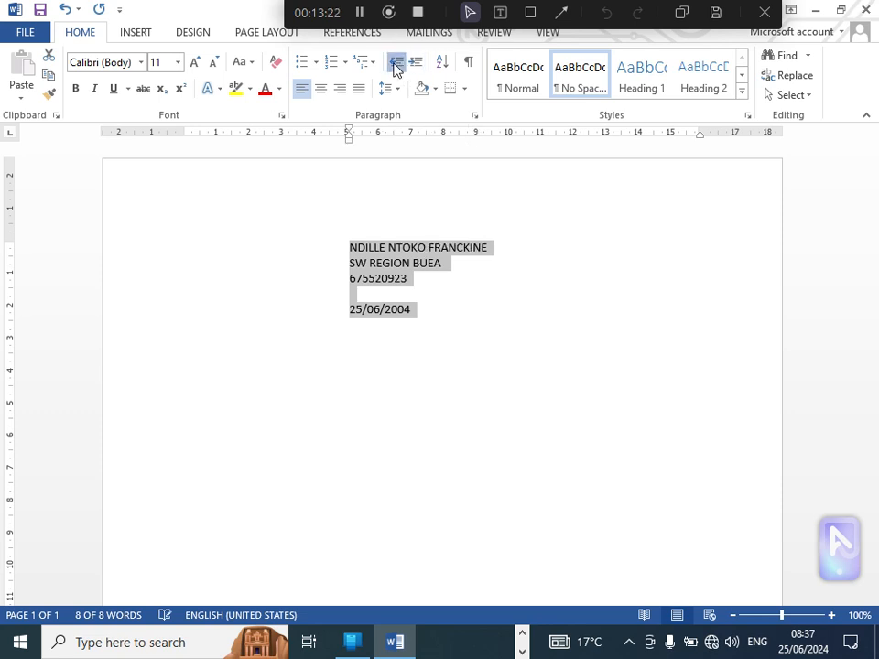
click(395, 66)
click(395, 66)
click(395, 66)
click(395, 66)
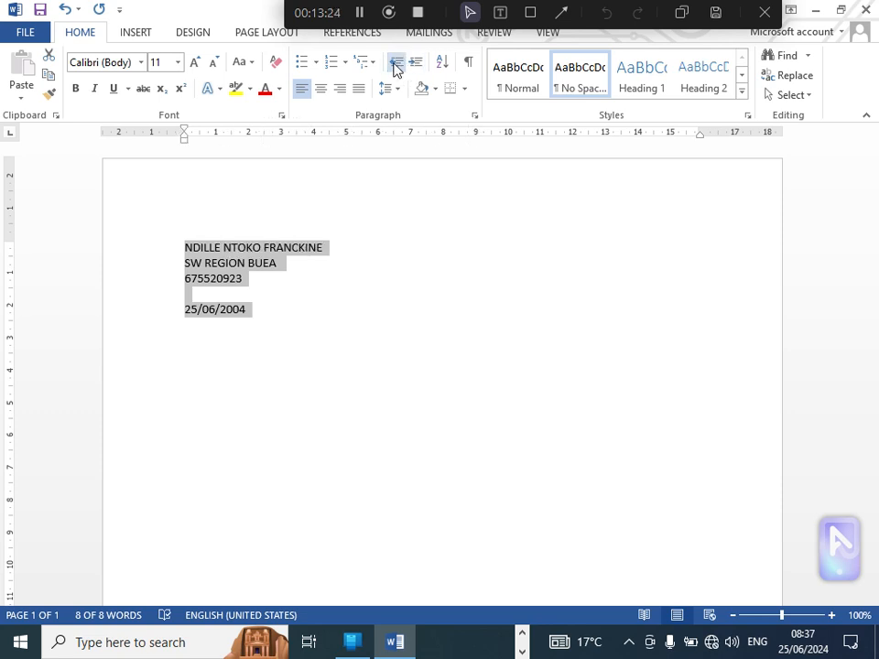
click(339, 91)
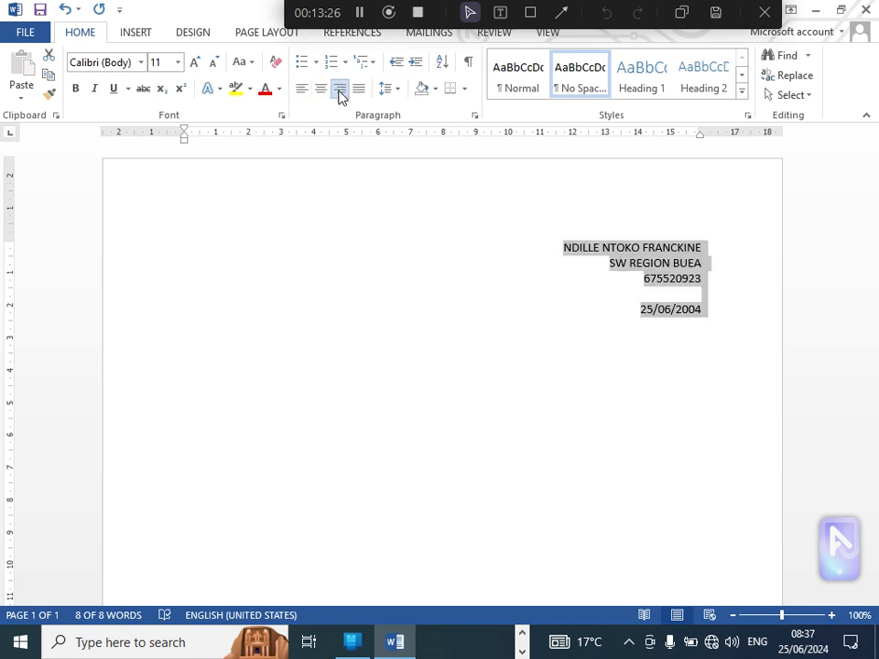
Step: Start a left-aligned line below the date and enter THE DIRECTOR
click(713, 318)
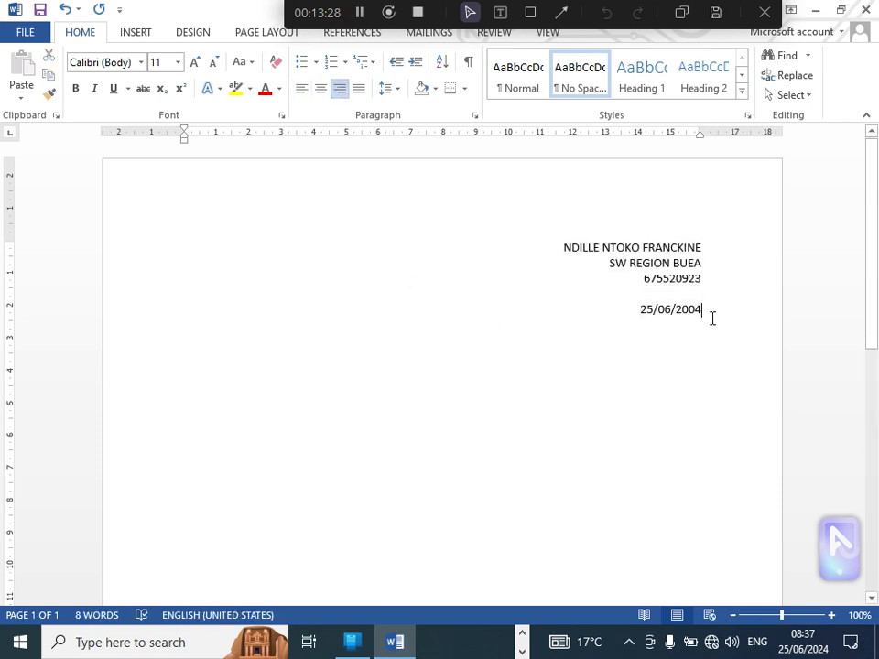
key(Return)
click(304, 96)
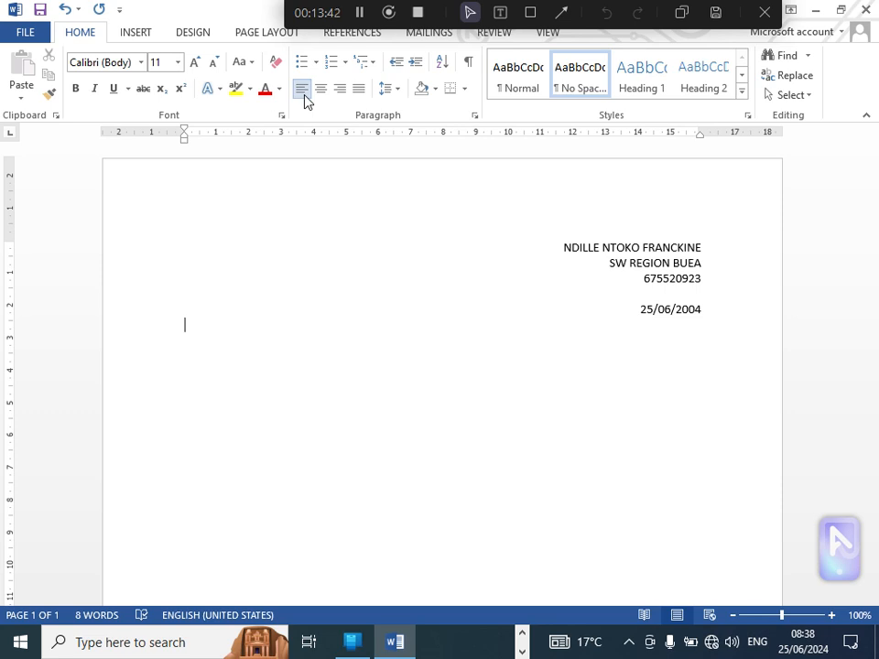
text(THE D)
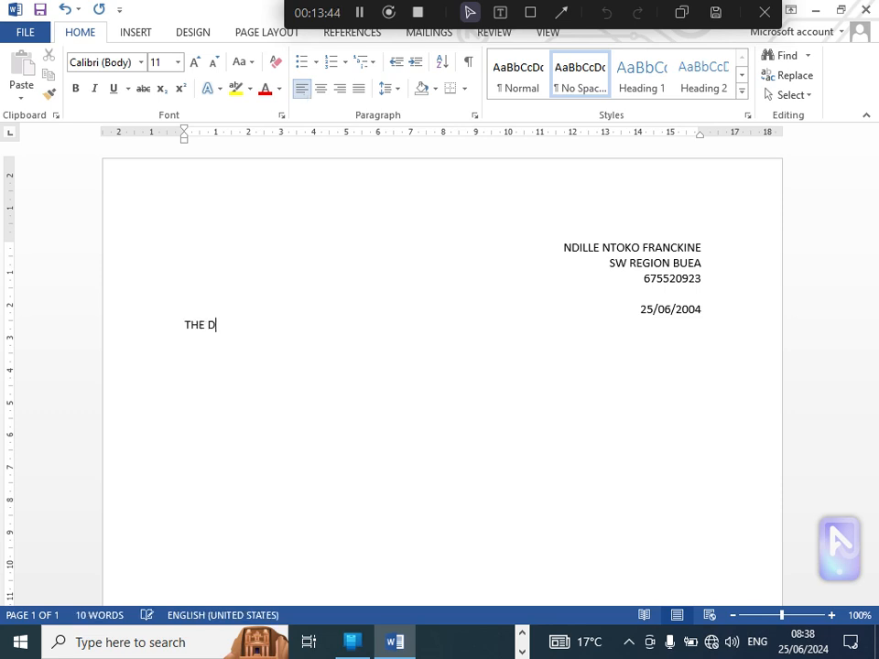
text(IRECTOR)
Step: Enter CCREAD-CAMEROON TOMBEL on a new line below THE DIRECTOR
key(Return)
text(CC)
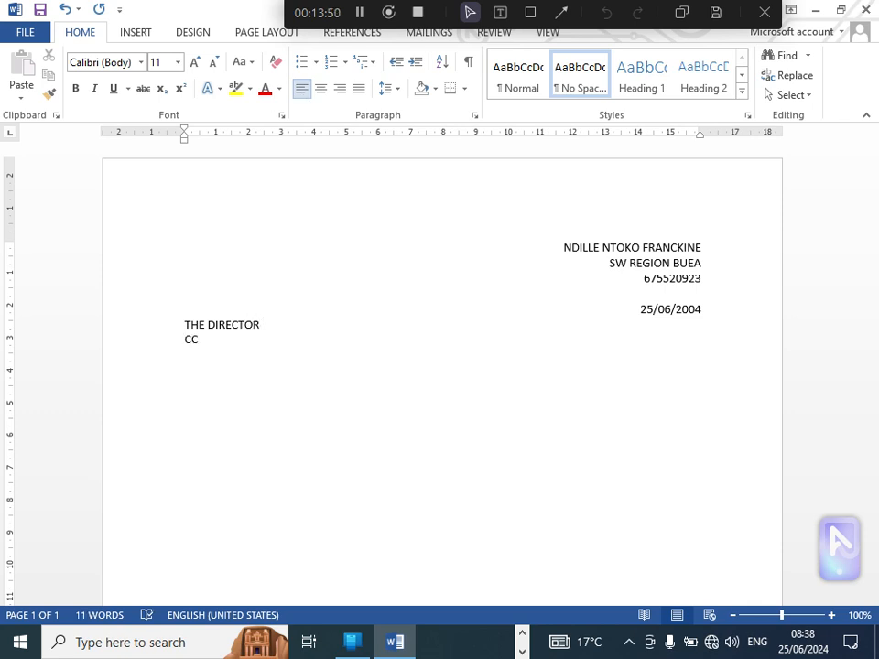
text(READ -CAMER)
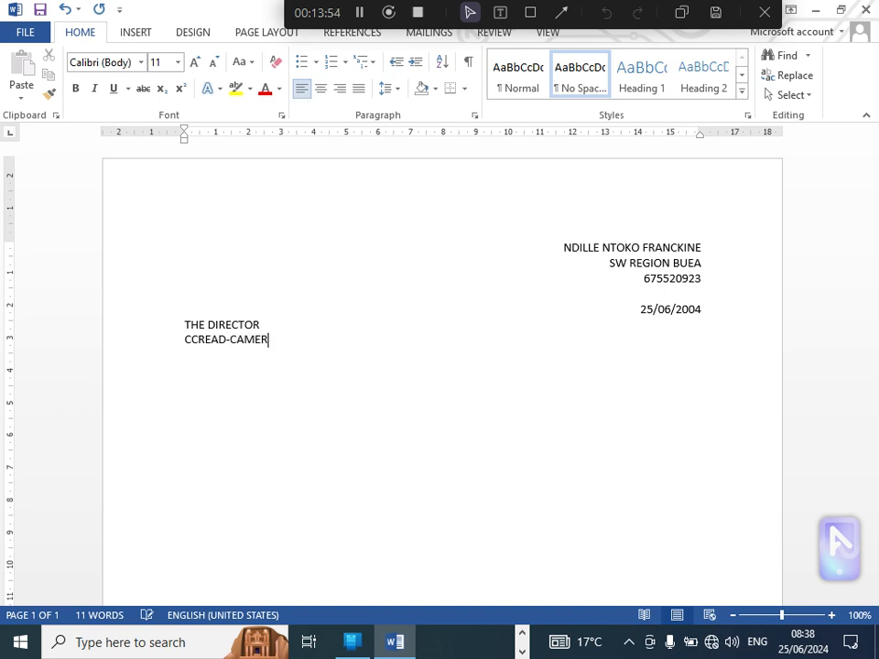
text(OON TOMBEL)
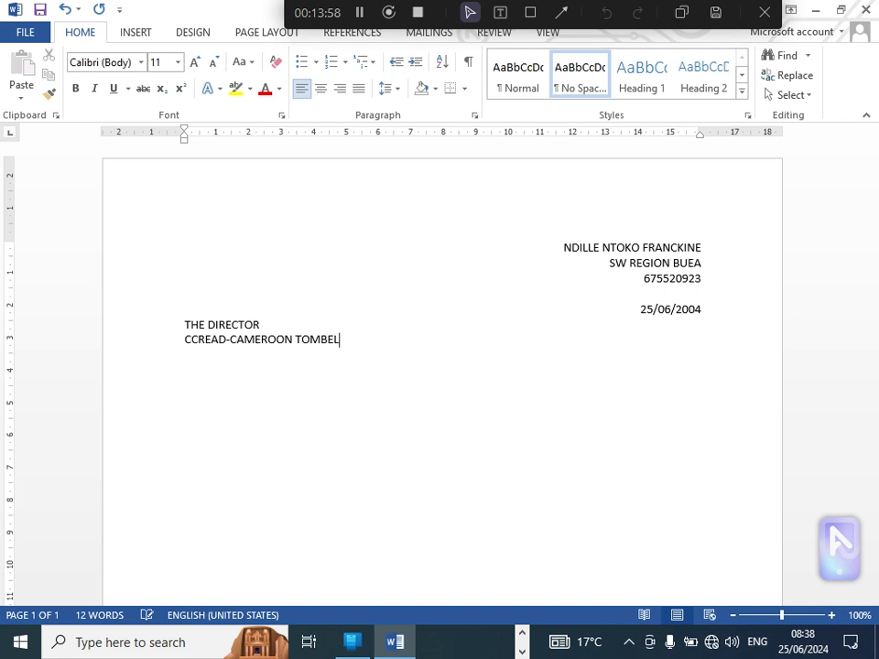
Step: Leave a blank line below the recipient's address and enter the salutation DEAR SIR,
key(Return)
text(DEAR SIR,)
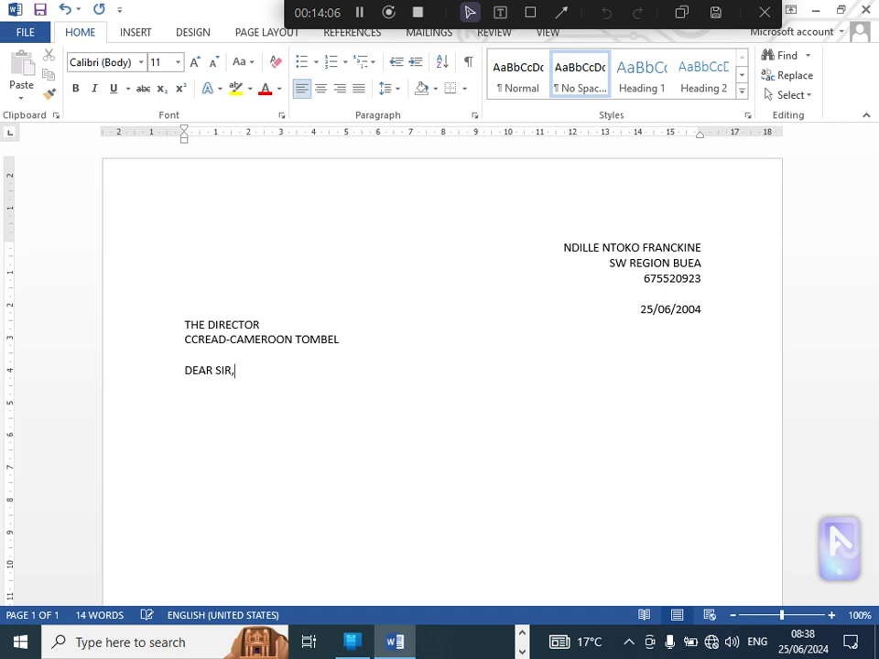
Step: Leave a blank line below the salutation and enter the heading A LETTER OF PERMISSION, centred on the page
key(Return)
text(A LETTER O)
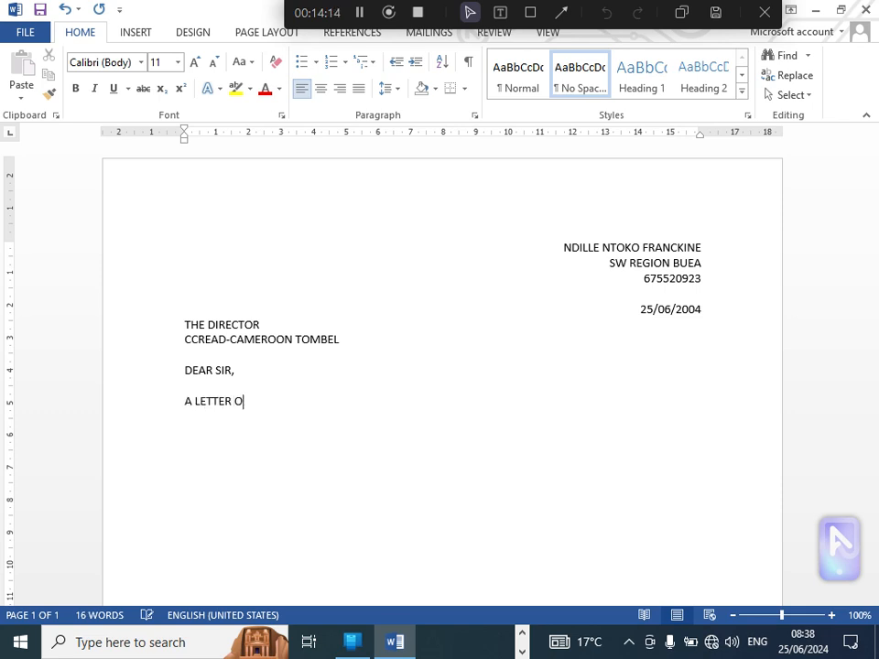
text(F PERMISSION)
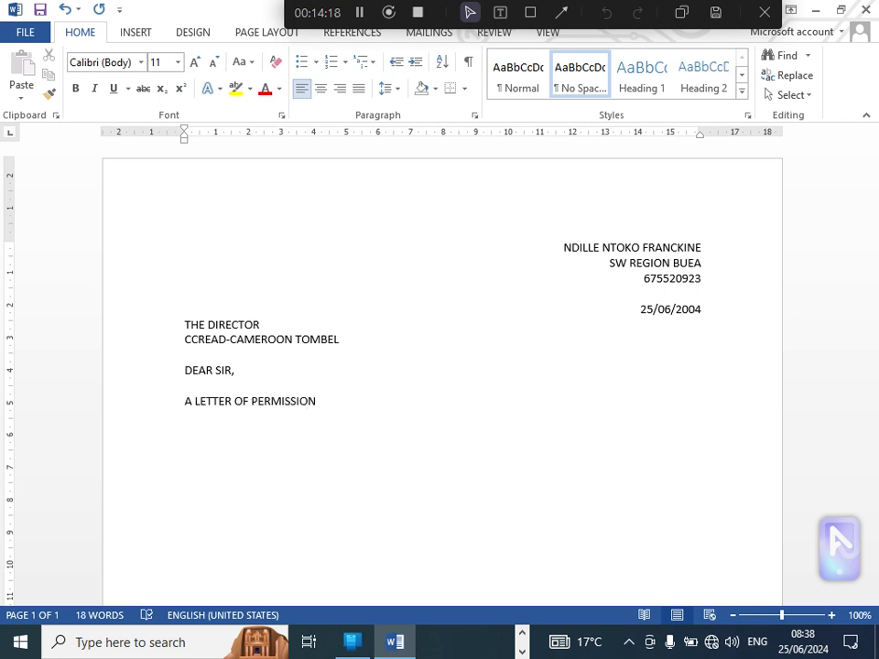
key(ctrl+e)
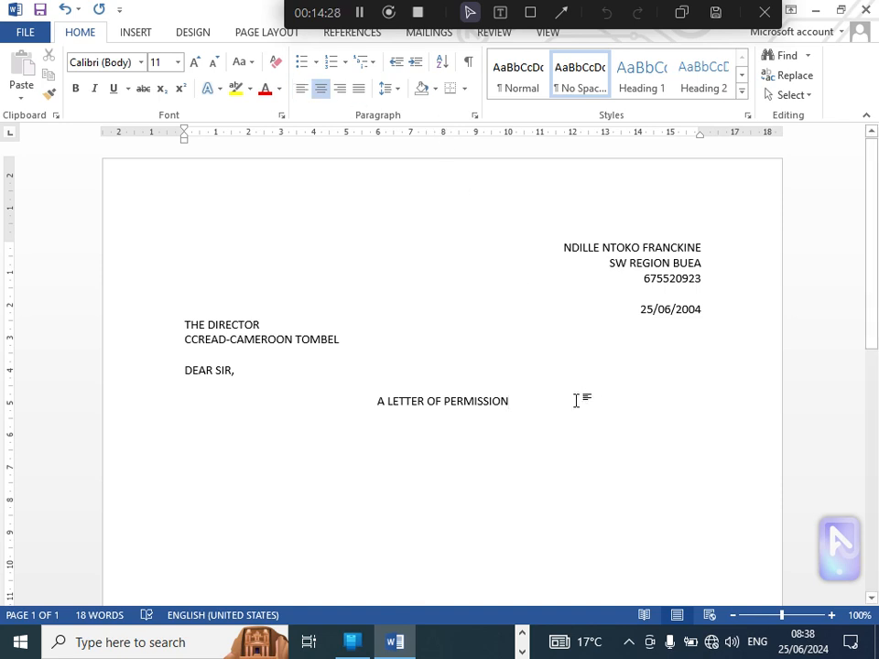
Step: Make the heading A LETTER OF PERMISSION bold and enlarge its font size to 16
drag(510, 402, 379, 400)
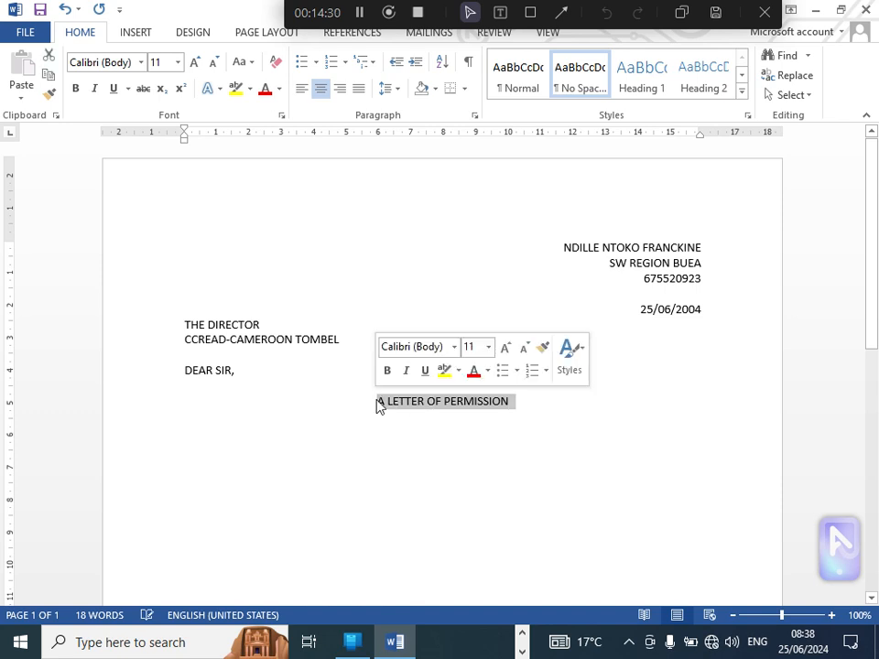
click(78, 89)
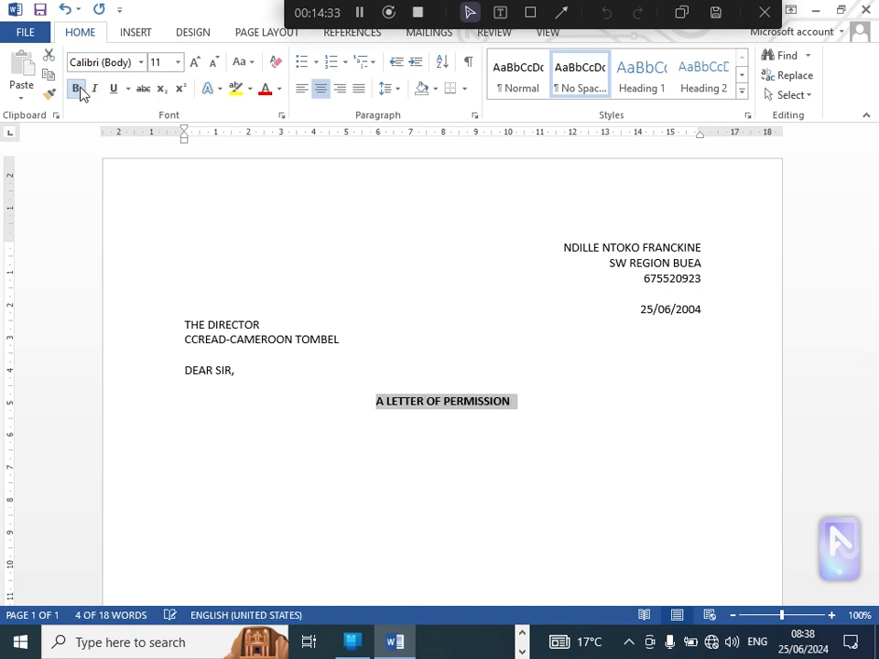
click(196, 64)
click(196, 64)
click(196, 64)
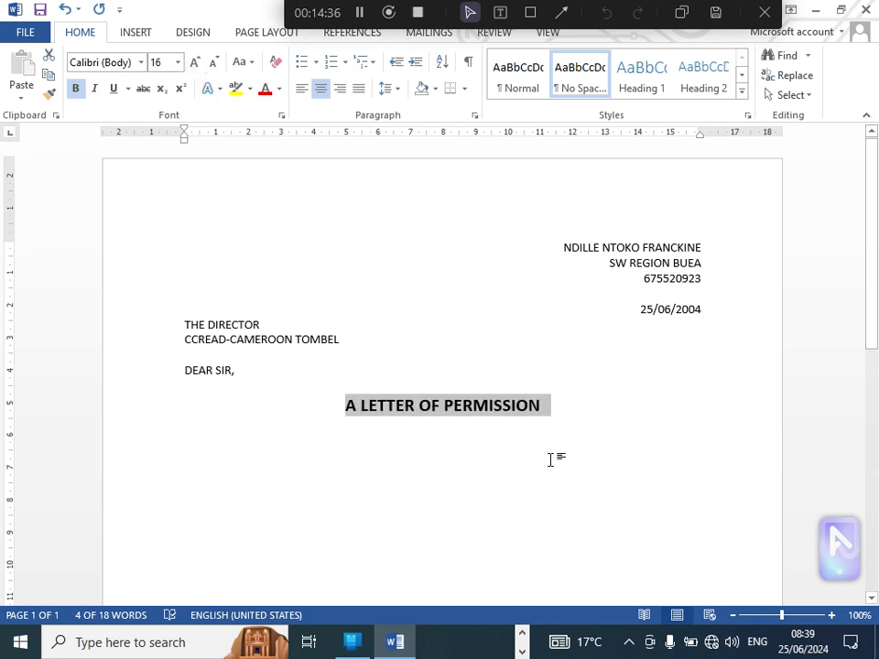
click(555, 409)
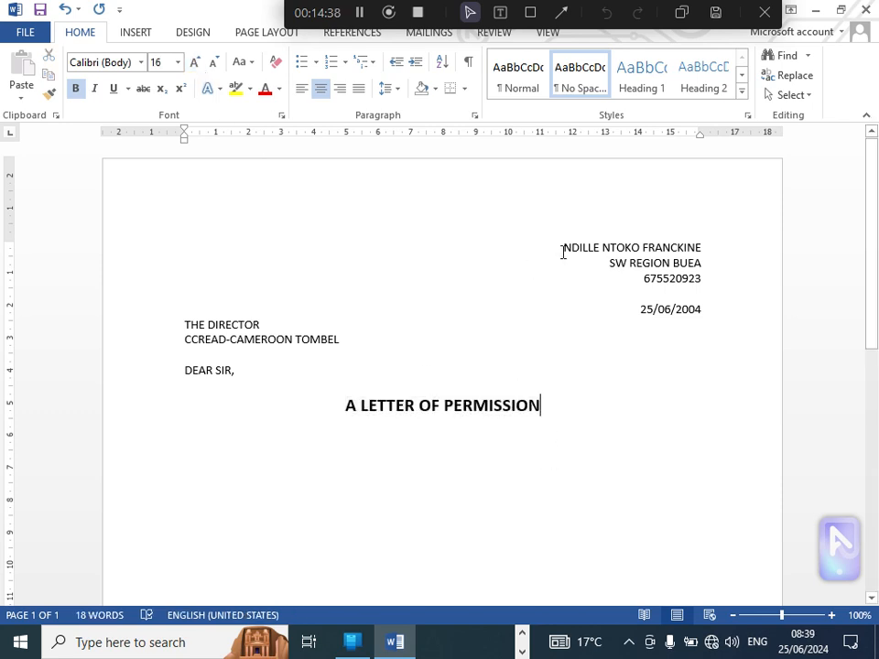
Step: Undo the bold and font size changes on the heading A LETTER OF PERMISSION
drag(560, 247, 720, 569)
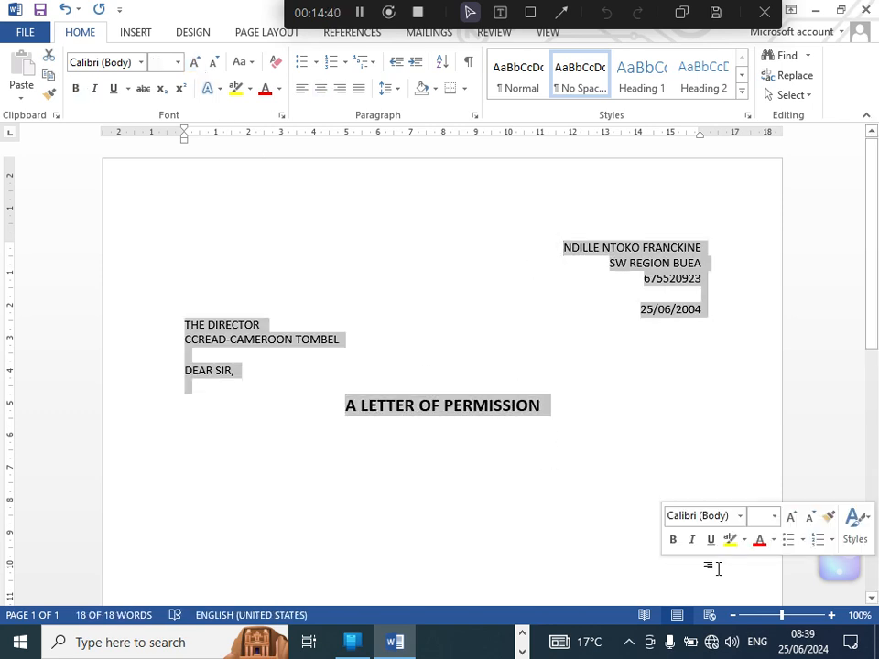
click(557, 395)
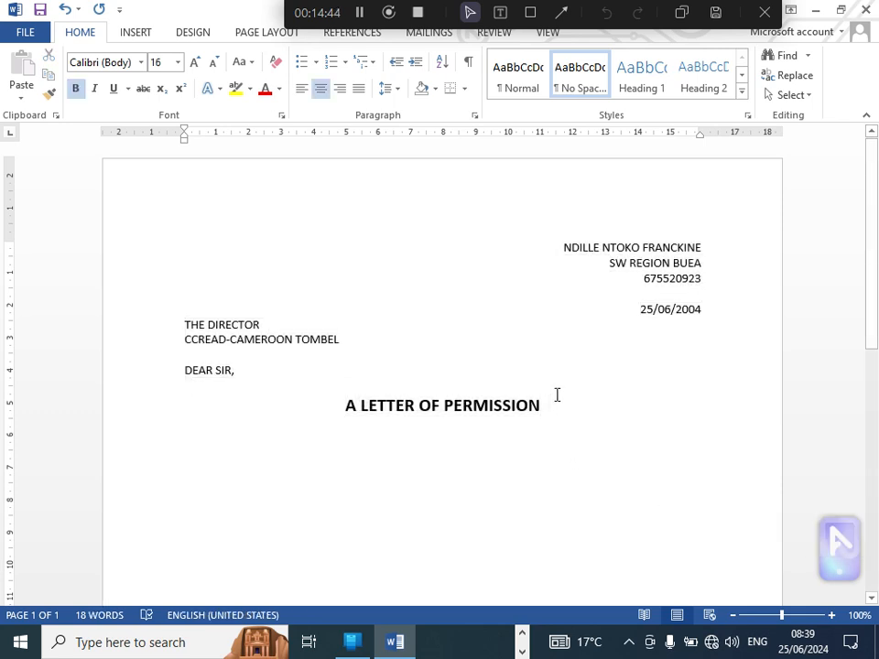
key(ctrl+z)
key(ctrl+z)
key(ctrl+z)
key(ctrl+z)
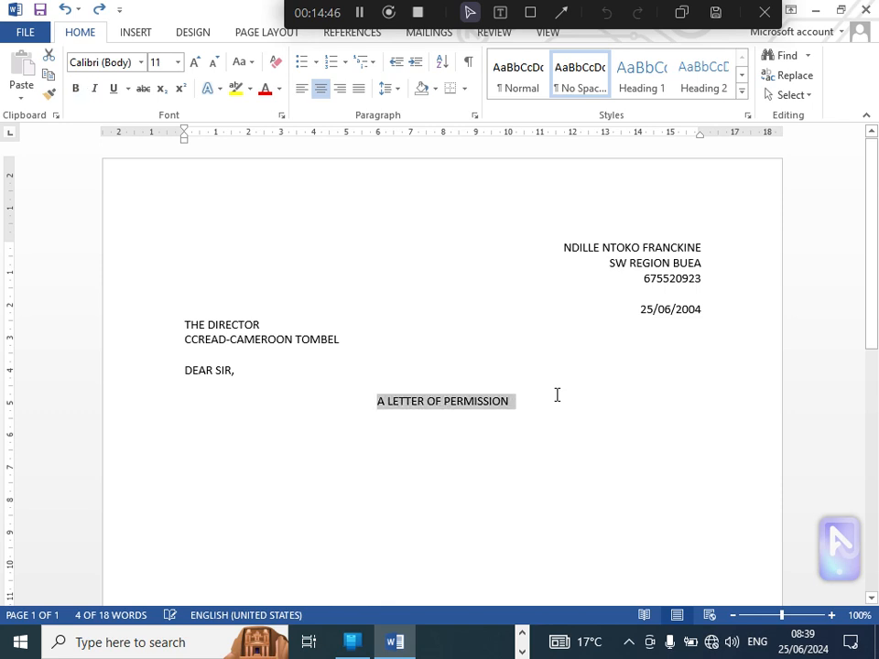
Step: Add a new line below the heading A LETTER OF PERMISSION and left-align it
click(515, 414)
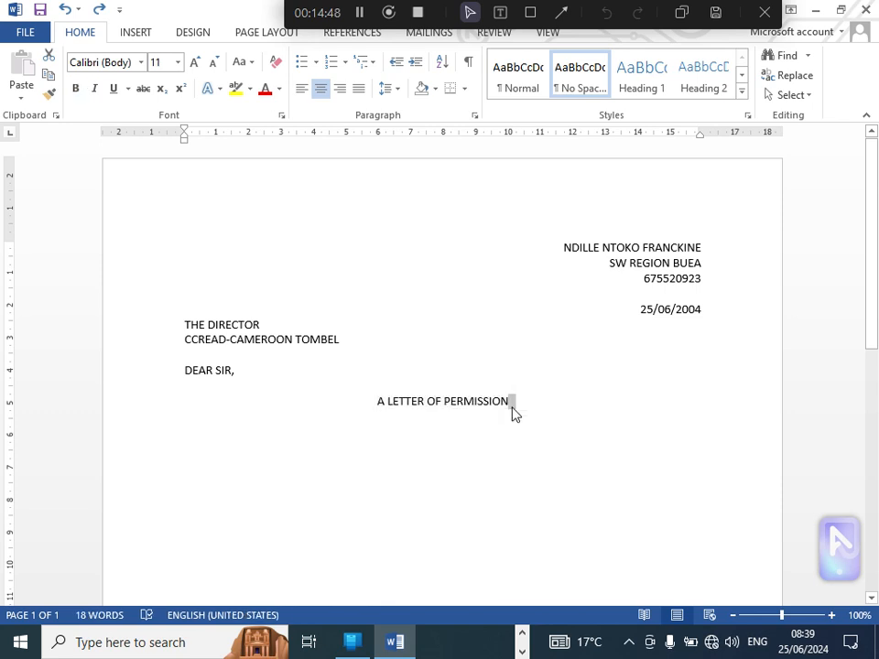
key(Return)
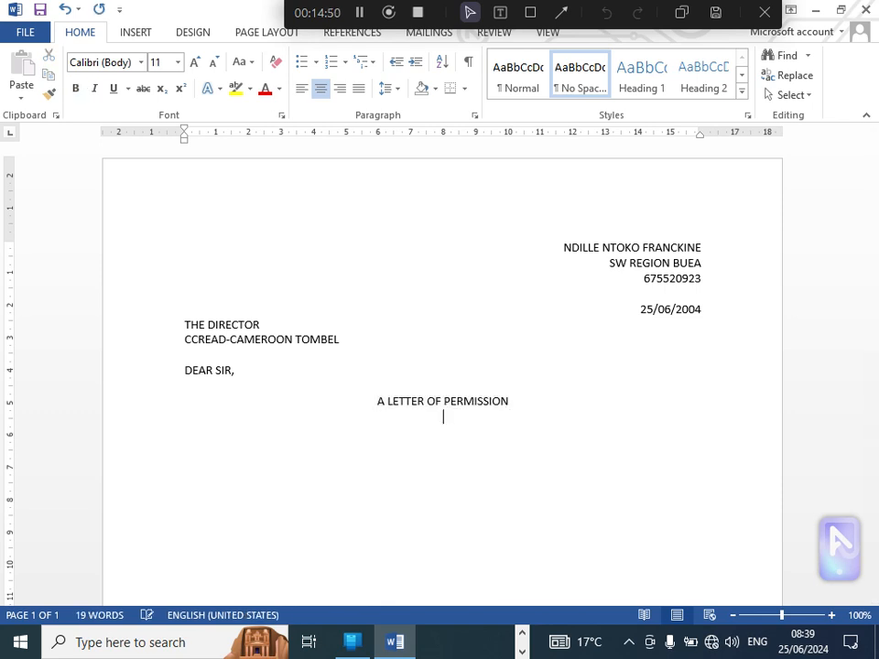
key(ctrl+l)
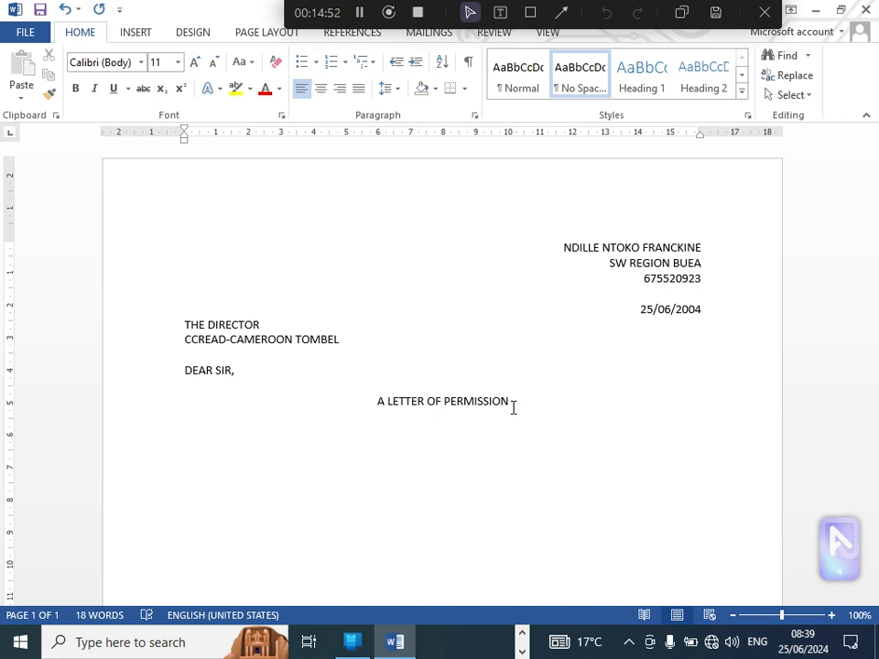